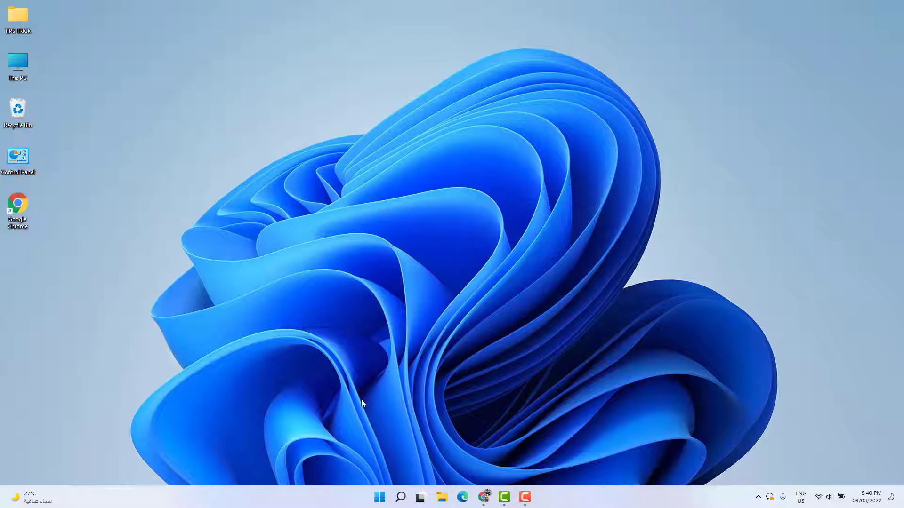
Open Task Manager's list of startup apps and sort it by status with the enabled apps first
{"action": "right_click", "coordinate": [379, 502]}
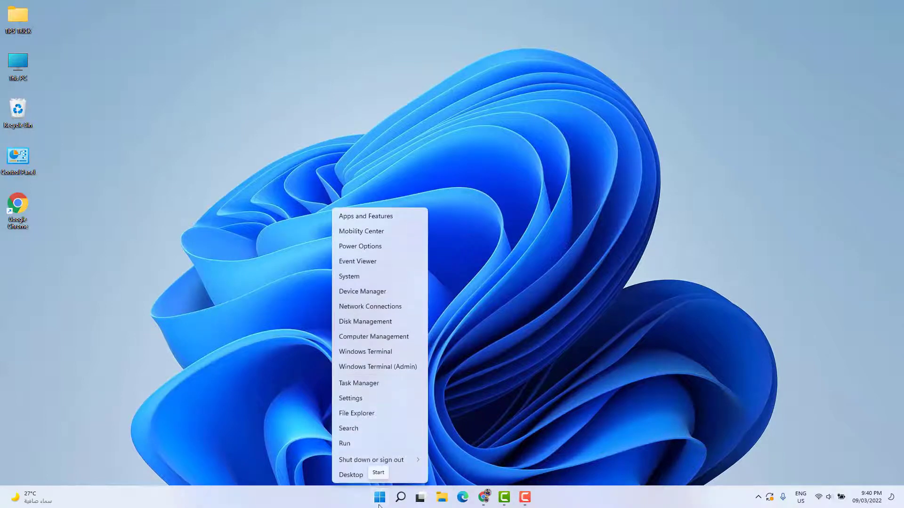
{"action": "left_click", "coordinate": [361, 385]}
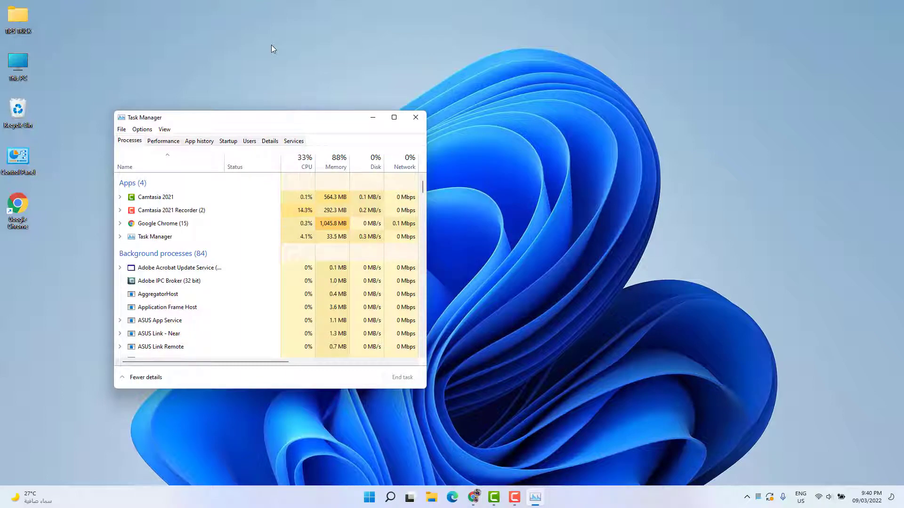
{"action": "left_click", "coordinate": [228, 141]}
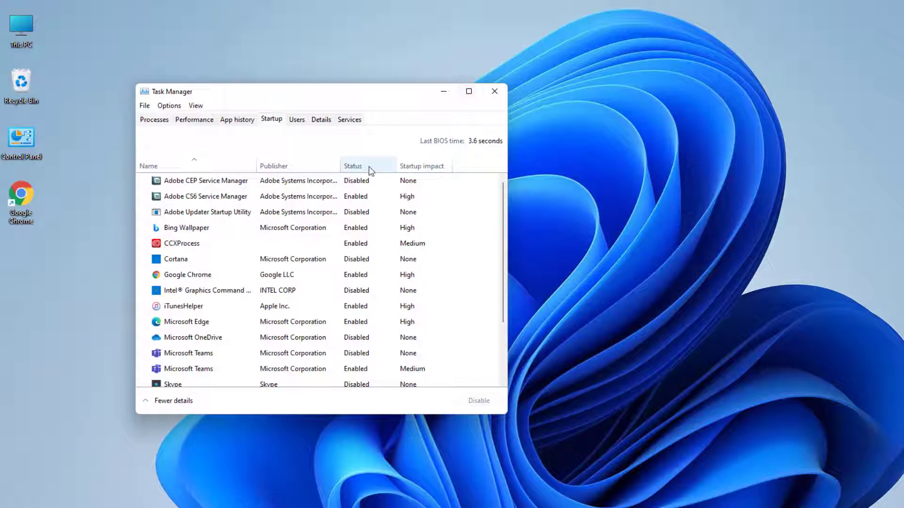
{"action": "left_click", "coordinate": [355, 167]}
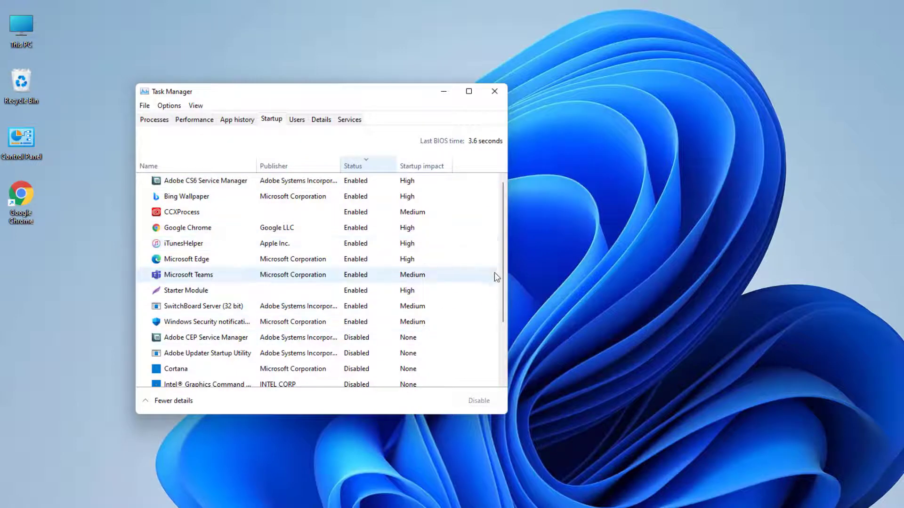
{"action": "scroll", "coordinate": [494, 276], "scroll_direction": "down", "scroll_amount": 2}
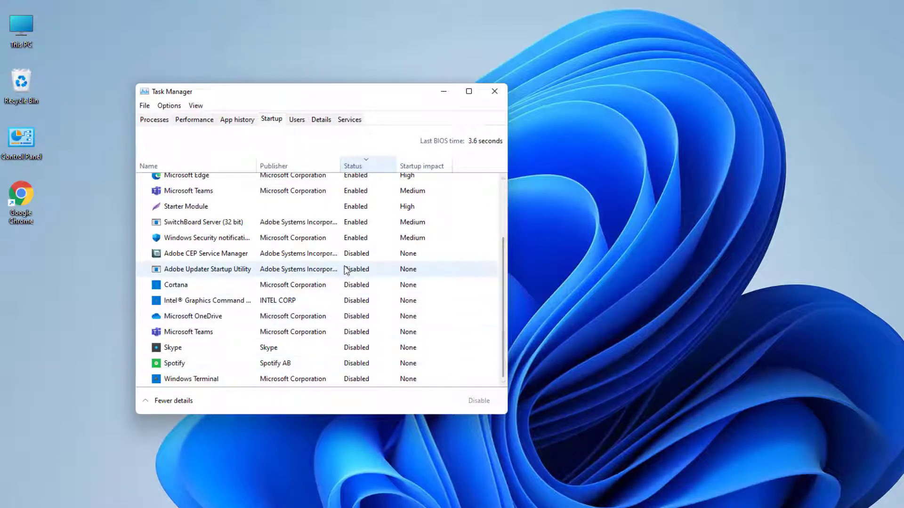
{"action": "left_click_drag", "start_coordinate": [503, 315], "coordinate": [505, 250]}
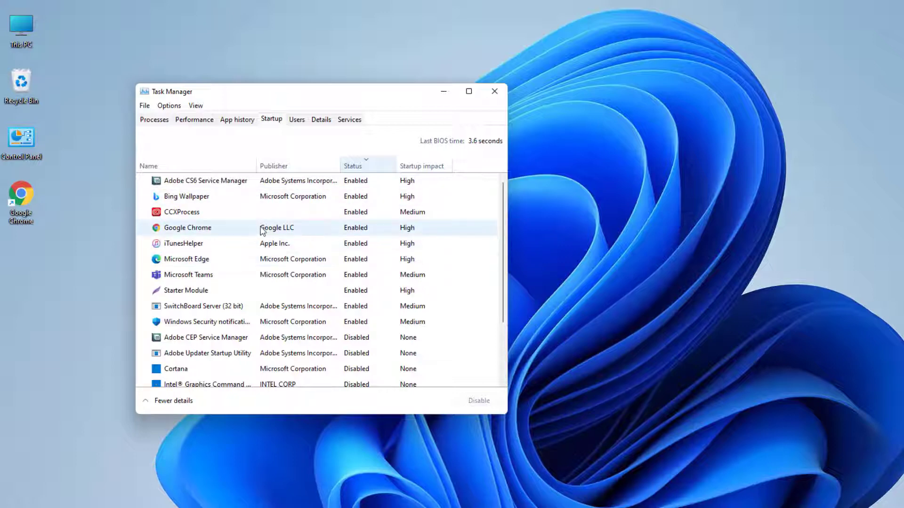
Disable Microsoft Teams, Microsoft Edge, Google Chrome and Adobe CS6 Service Manager at startup, and close Task Manager
{"action": "left_click", "coordinate": [271, 275]}
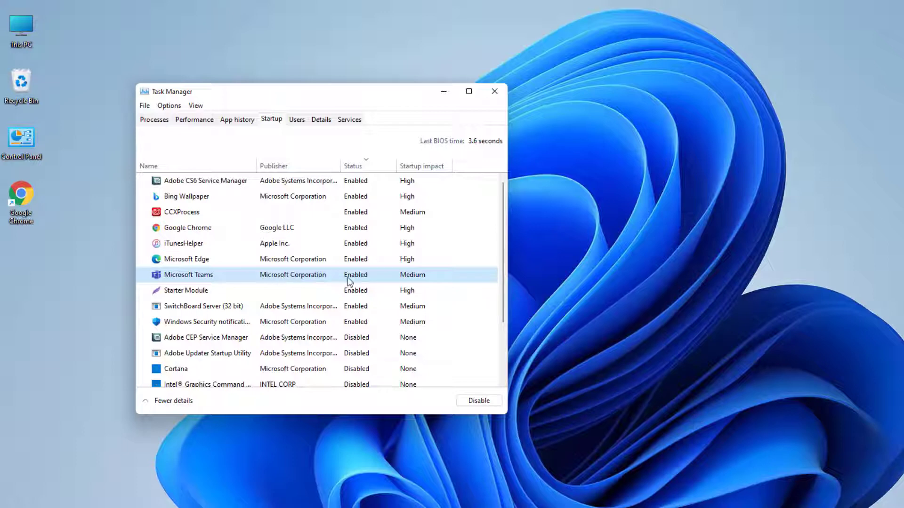
{"action": "left_click", "coordinate": [479, 402]}
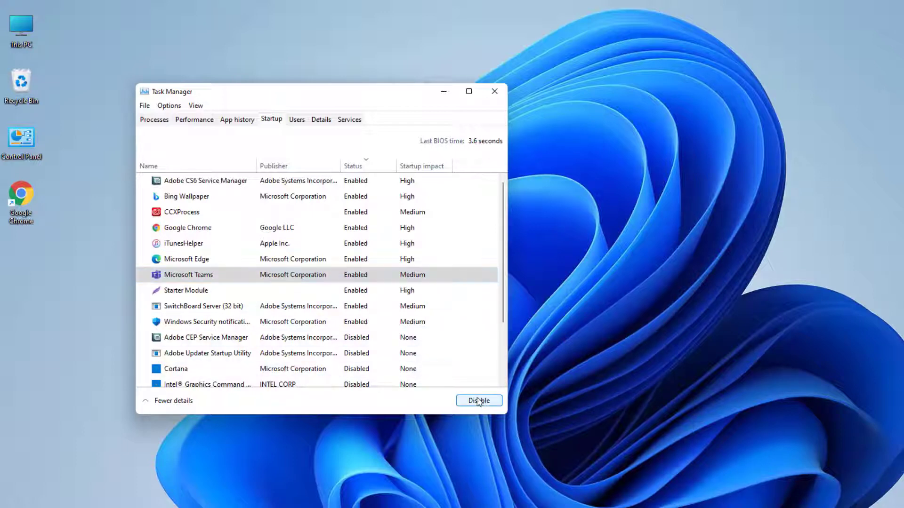
{"action": "left_click", "coordinate": [283, 260]}
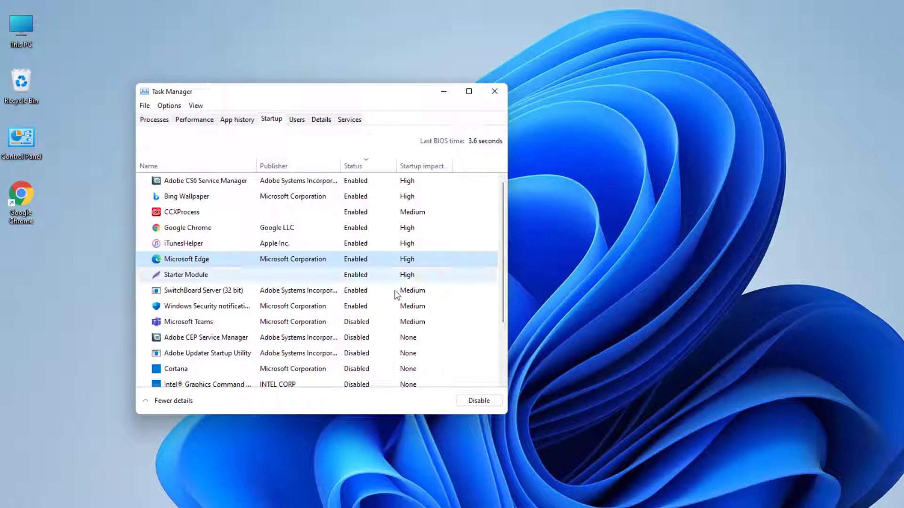
{"action": "left_click", "coordinate": [477, 403]}
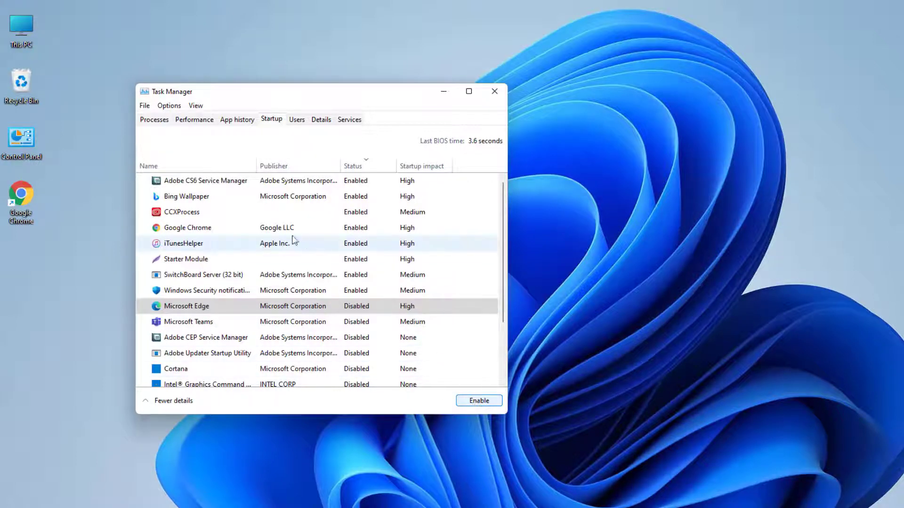
{"action": "left_click", "coordinate": [216, 228]}
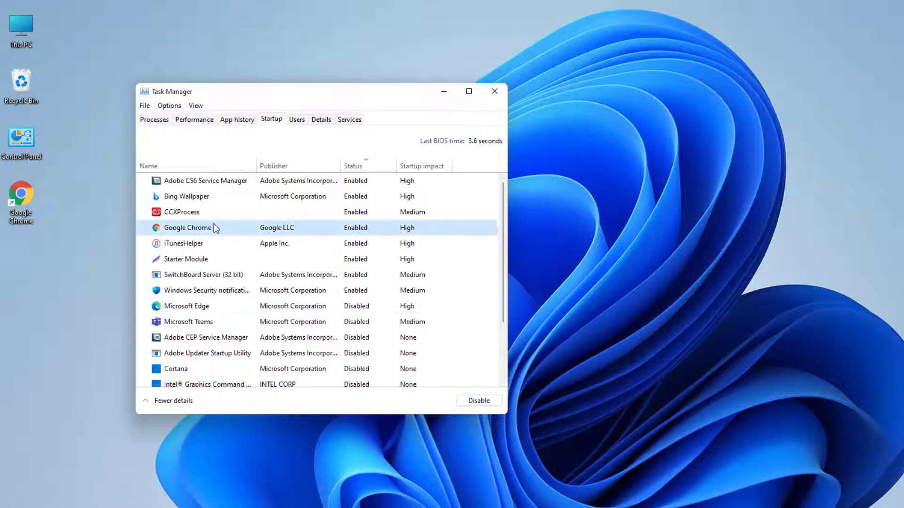
{"action": "left_click", "coordinate": [476, 400]}
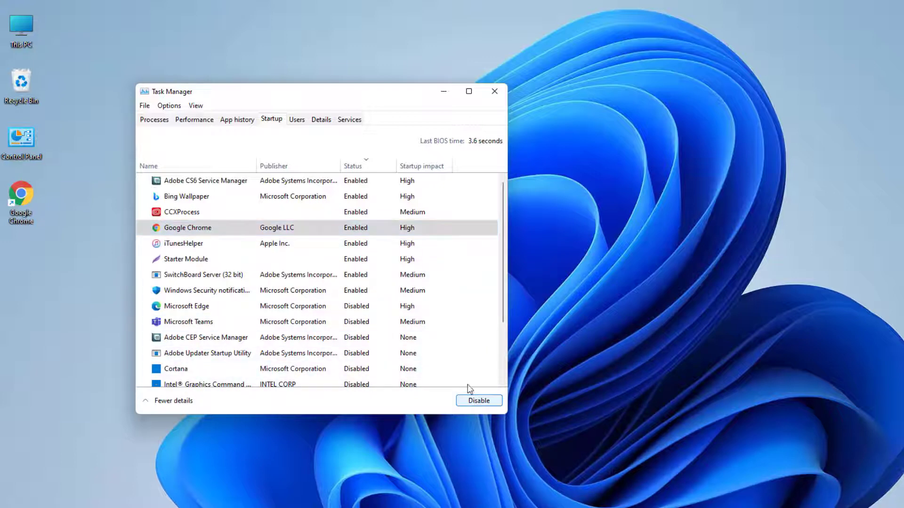
{"action": "left_click", "coordinate": [216, 180]}
{"action": "left_click", "coordinate": [480, 404]}
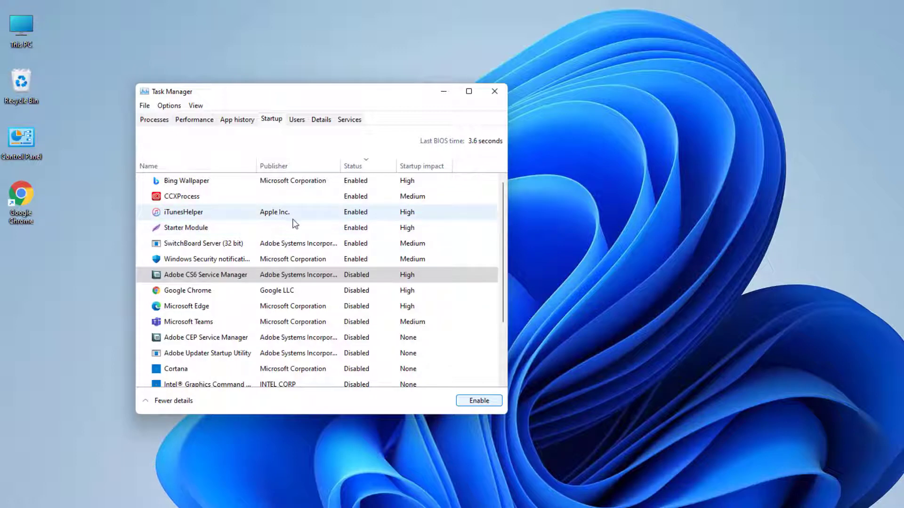
{"action": "left_click", "coordinate": [495, 92]}
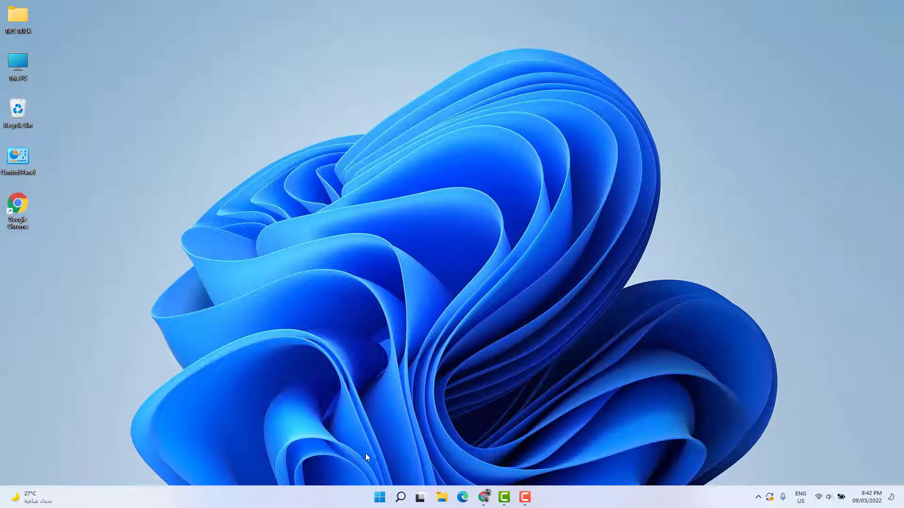
Turn off all four General privacy options in Windows Settings: personalized ads, language-list content, app launch tracking and suggested content
{"action": "left_click", "coordinate": [387, 500]}
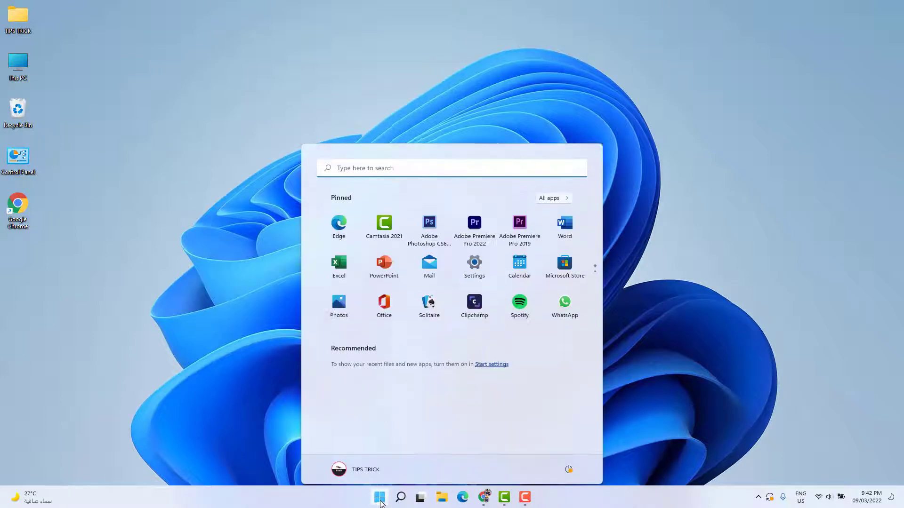
{"action": "left_click", "coordinate": [475, 260]}
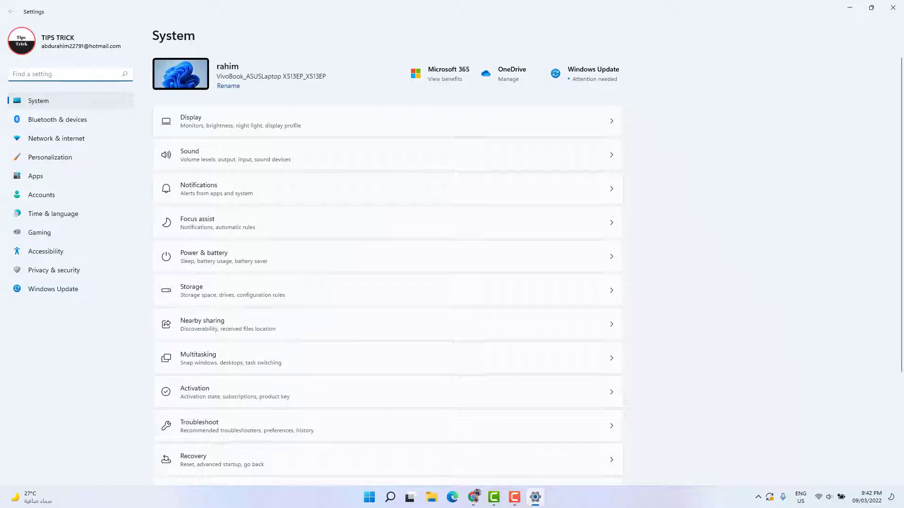
{"action": "left_click", "coordinate": [51, 273]}
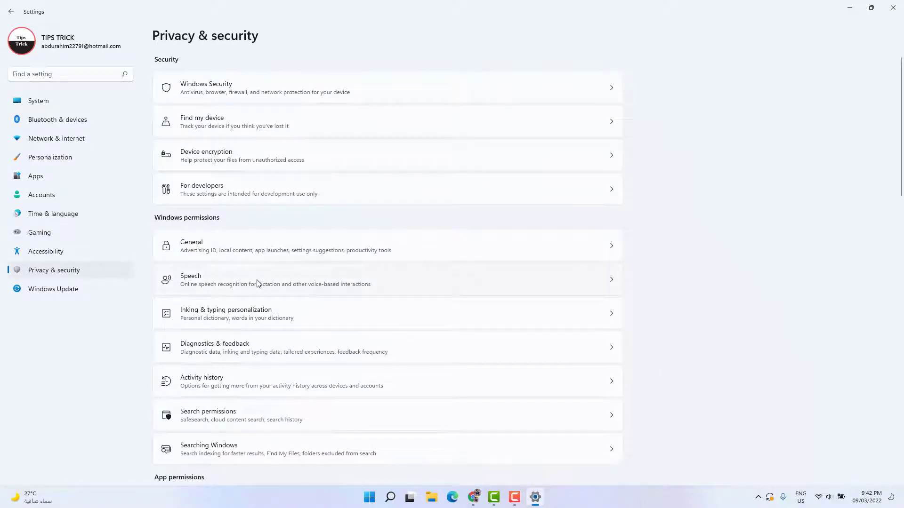
{"action": "left_click", "coordinate": [244, 243]}
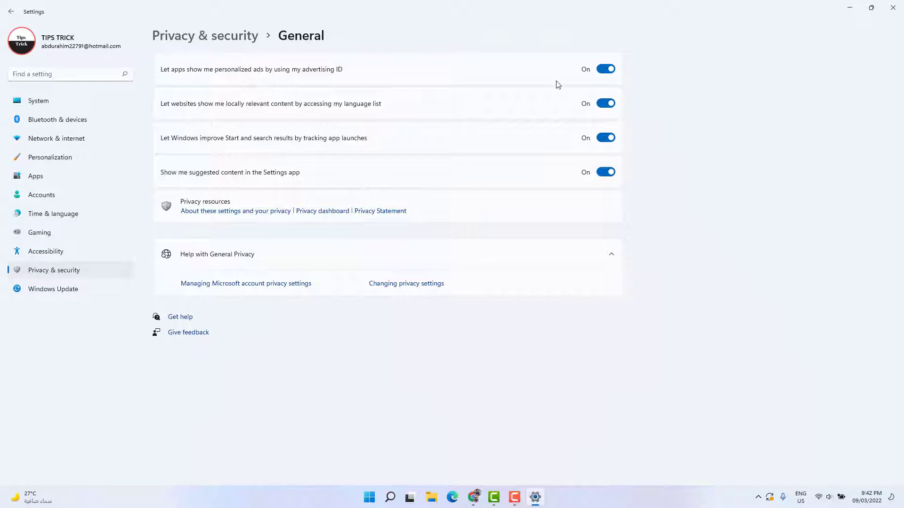
{"action": "left_click", "coordinate": [606, 69]}
{"action": "left_click", "coordinate": [606, 107]}
{"action": "left_click", "coordinate": [607, 139]}
{"action": "left_click", "coordinate": [608, 173]}
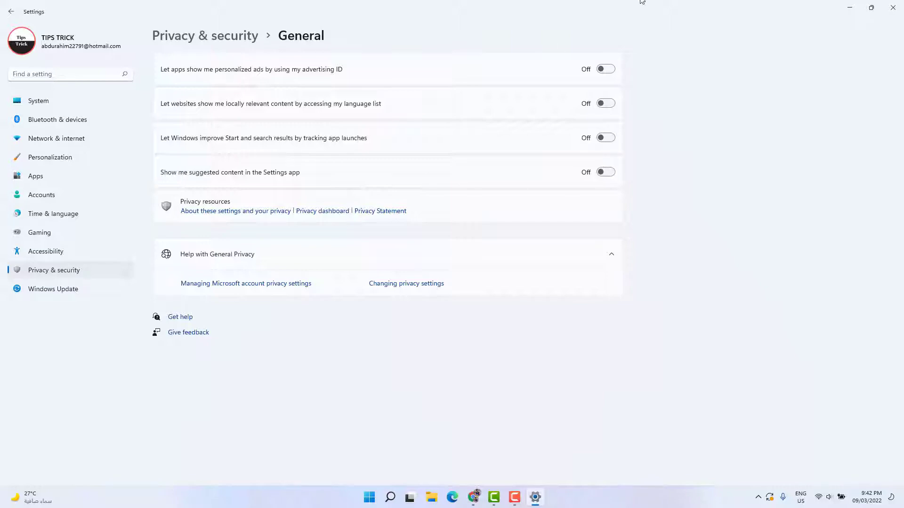
{"action": "left_click", "coordinate": [892, 7]}
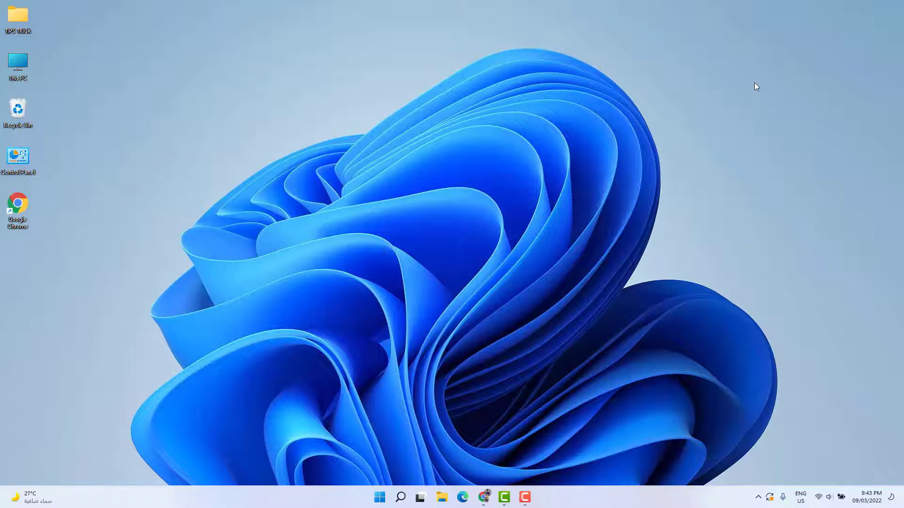
Turn on Storage Sense in the system storage settings and close Settings
{"action": "left_click", "coordinate": [379, 497]}
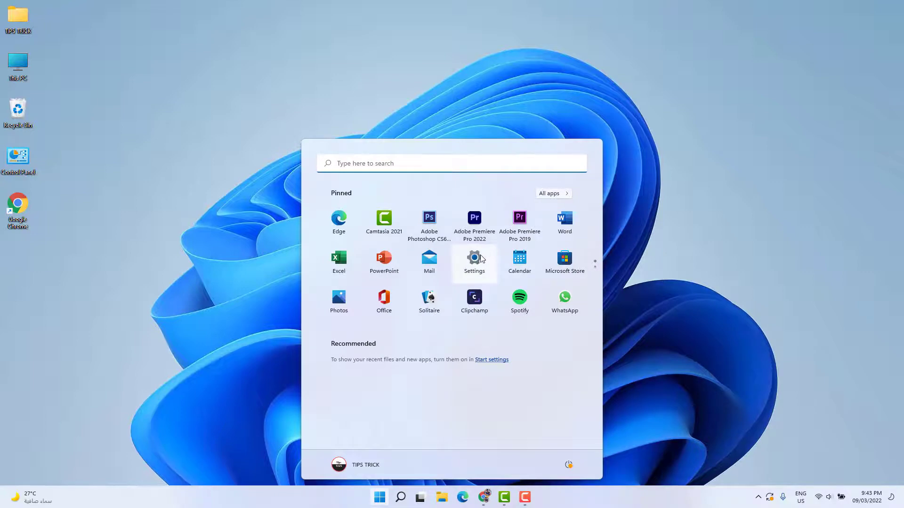
{"action": "left_click", "coordinate": [485, 258]}
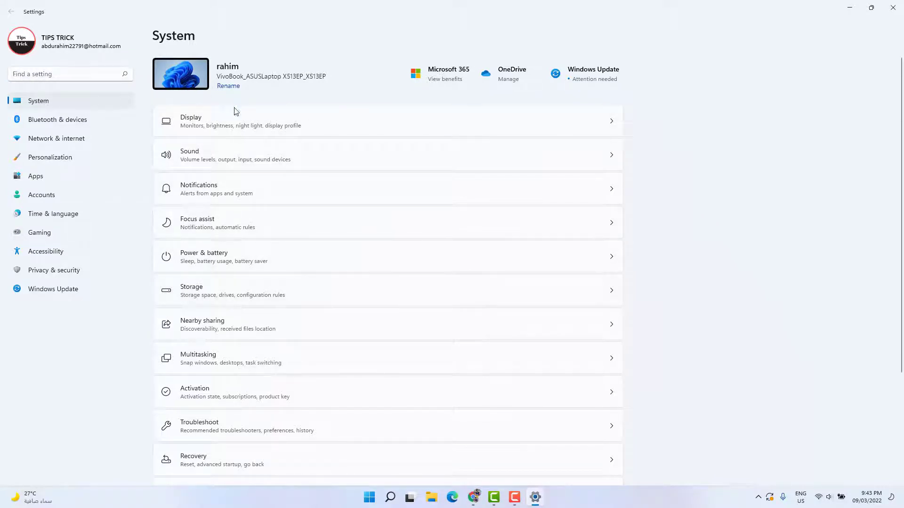
{"action": "left_click", "coordinate": [235, 293]}
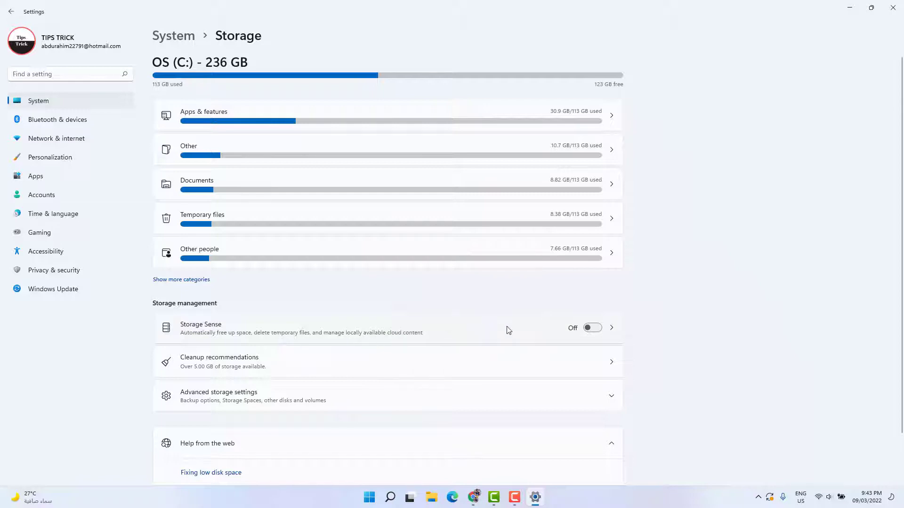
{"action": "left_click", "coordinate": [597, 330]}
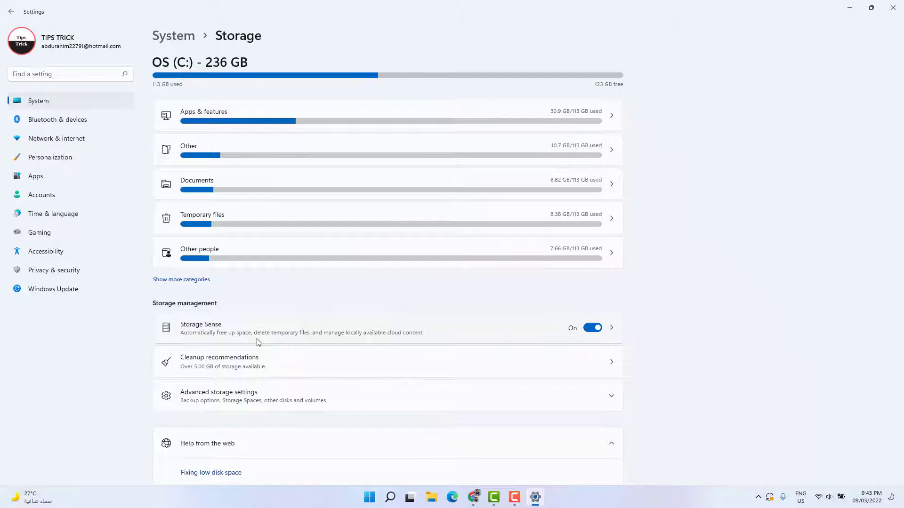
{"action": "left_click", "coordinate": [893, 7]}
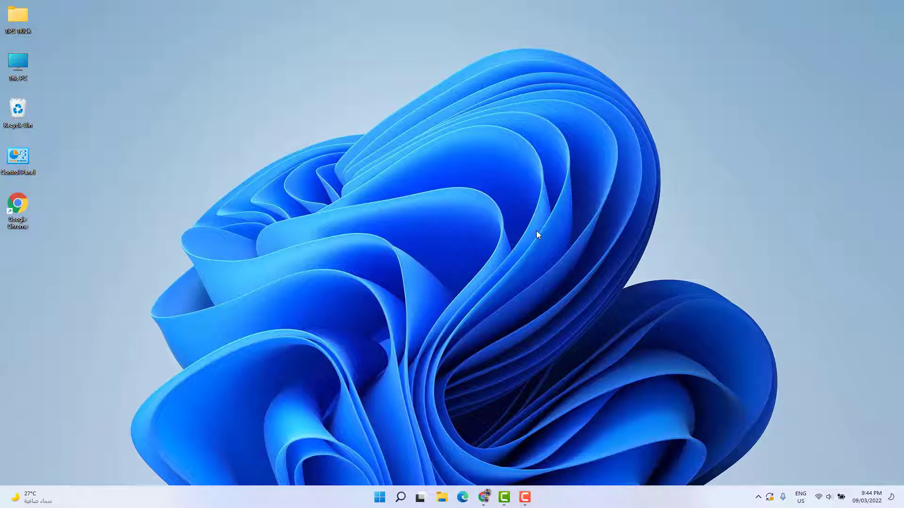
Search for Disk Cleanup, run it as administrator and choose the OS (C:) drive for cleaning
{"action": "left_click", "coordinate": [402, 496]}
{"action": "type", "text": "DISK"}
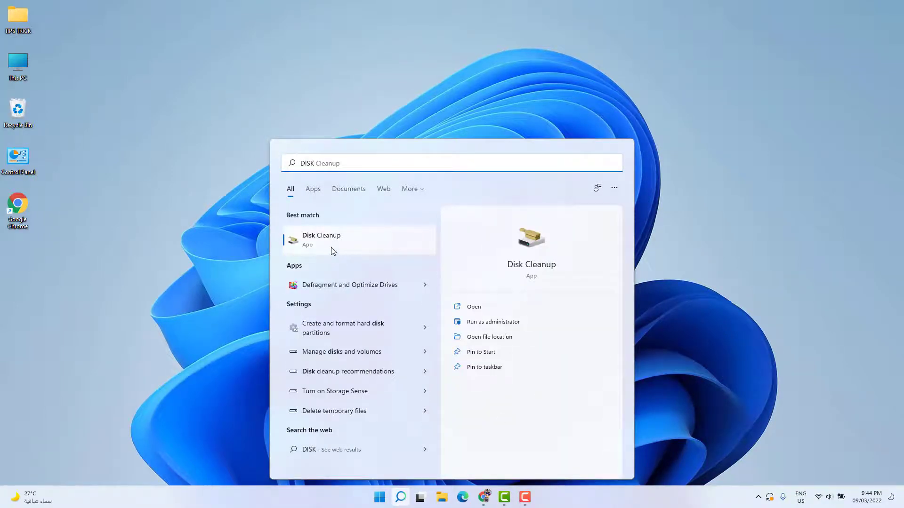
{"action": "left_click", "coordinate": [486, 323]}
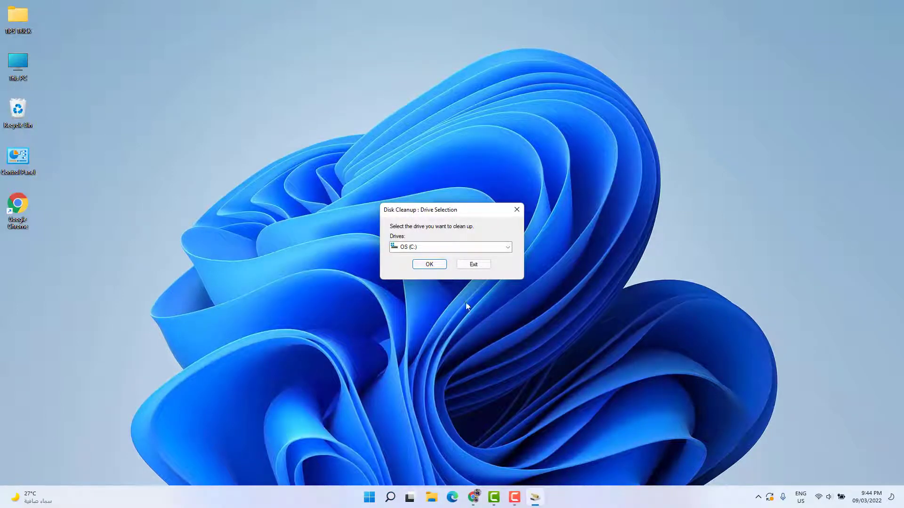
{"action": "left_click", "coordinate": [428, 265]}
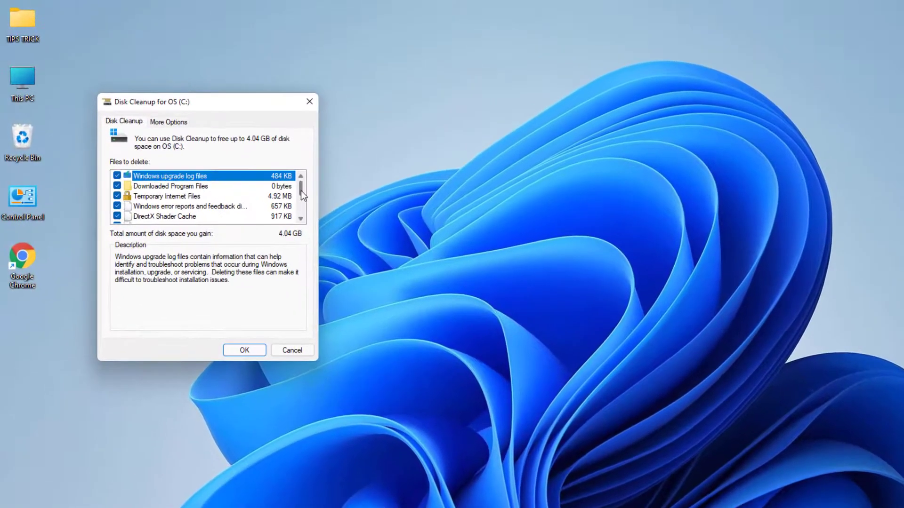
Review the checked file categories in Disk Cleanup for OS (C:) and permanently delete those files
{"action": "scroll", "coordinate": [238, 176], "scroll_direction": "down", "scroll_amount": 2}
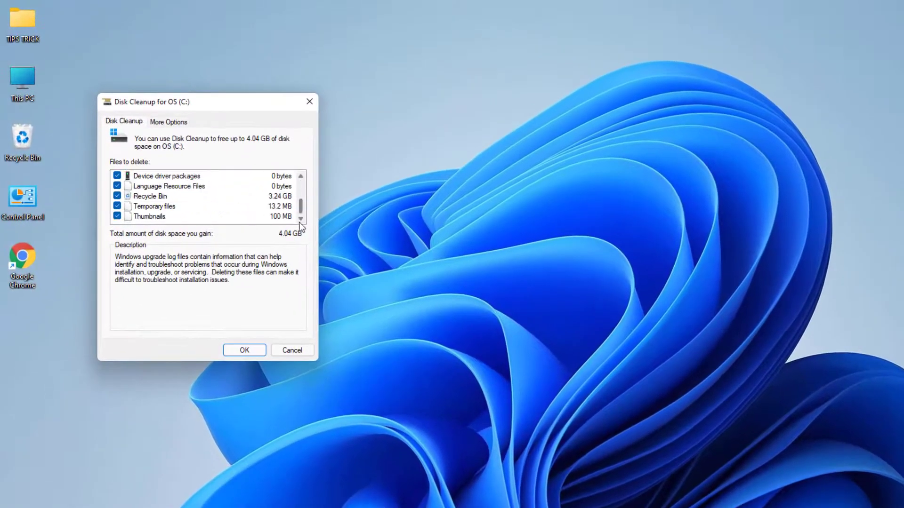
{"action": "left_click_drag", "start_coordinate": [299, 209], "coordinate": [301, 177]}
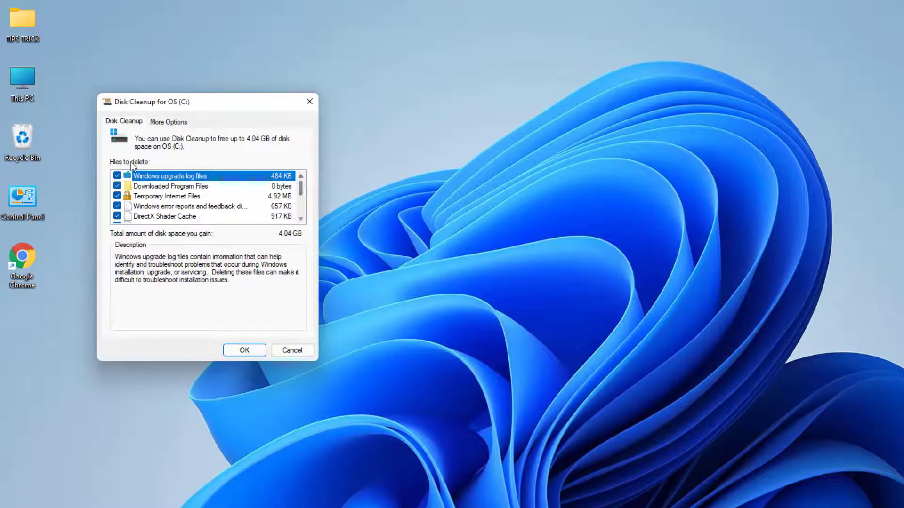
{"action": "left_click", "coordinate": [250, 350]}
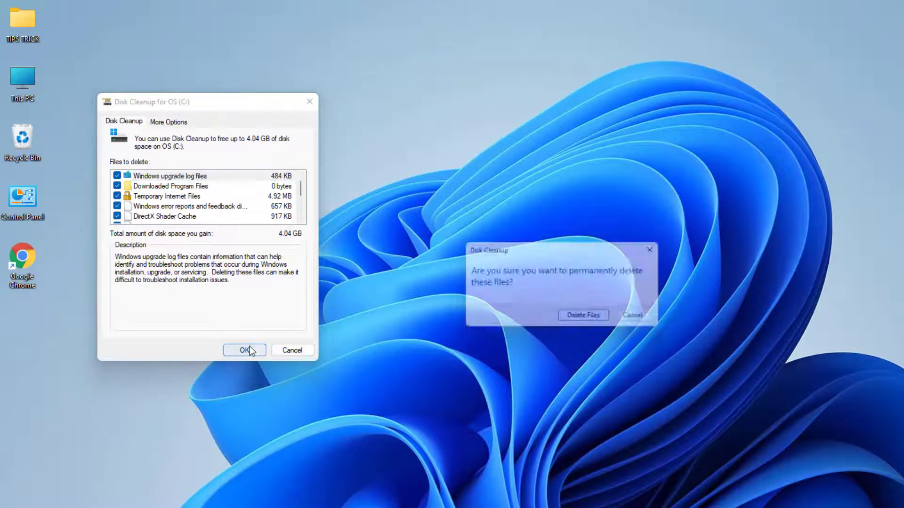
{"action": "left_click_drag", "start_coordinate": [374, 265], "coordinate": [394, 252]}
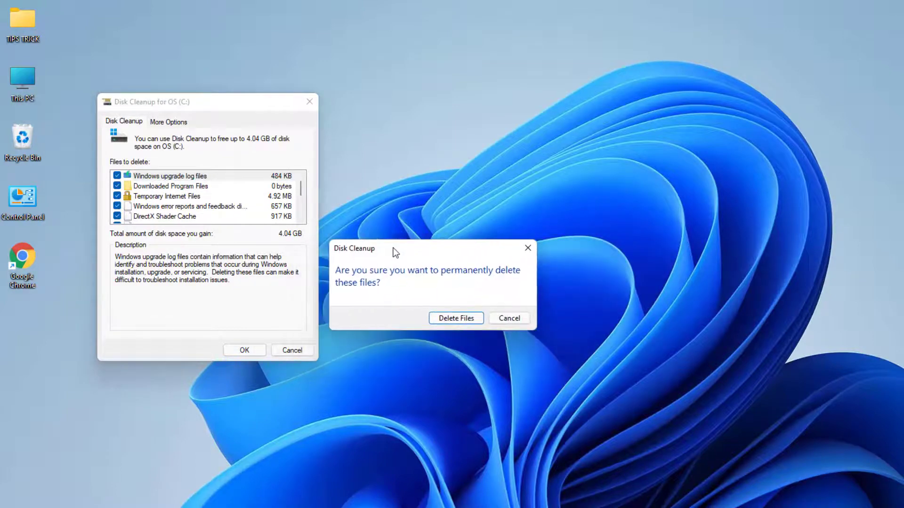
{"action": "left_click", "coordinate": [455, 319]}
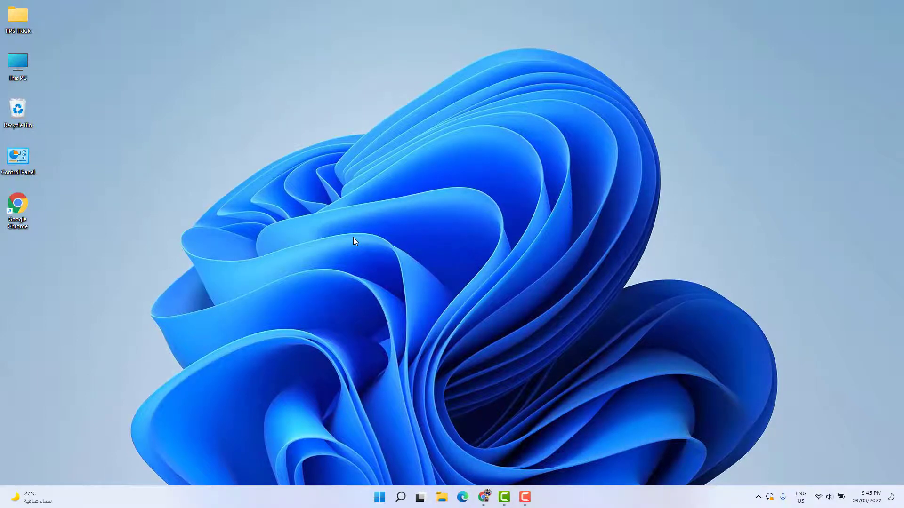
Run the TEMP command to open the Windows Temp folder and grant permanent access to it
{"action": "key", "text": "super+r"}
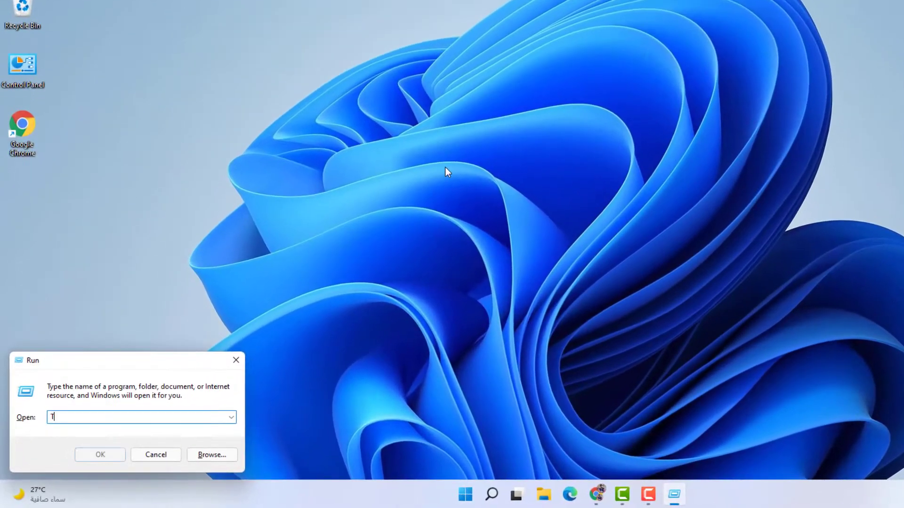
{"action": "type", "text": "TEMP"}
{"action": "left_click", "coordinate": [98, 455]}
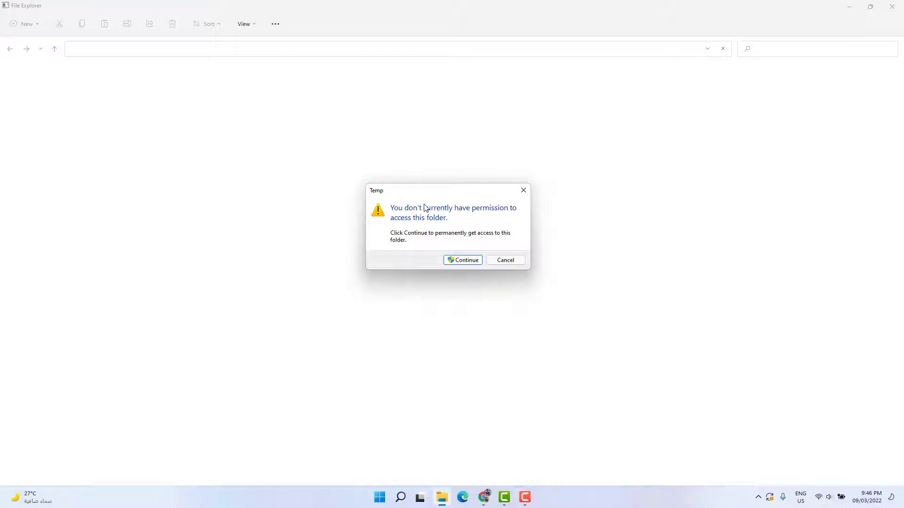
{"action": "left_click", "coordinate": [461, 261]}
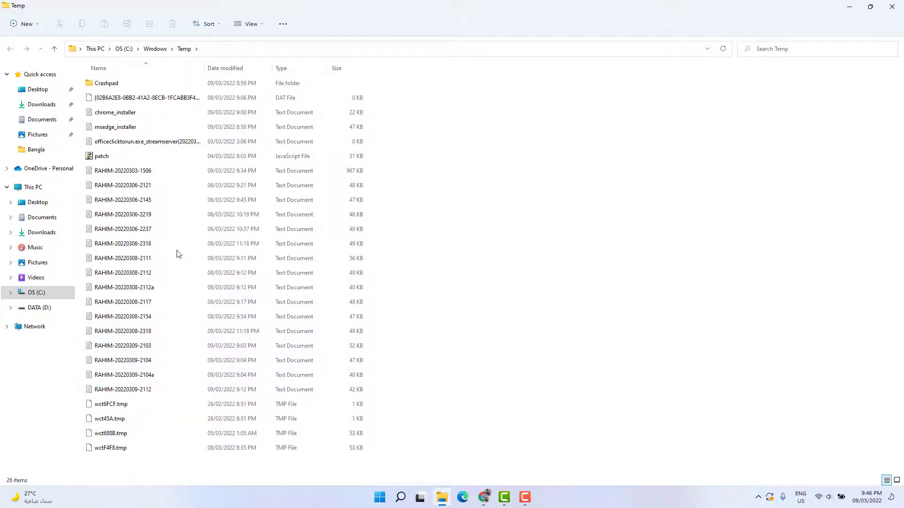
Delete all items in the Windows Temp folder, skipping the files in use, and close the folder
{"action": "left_click_drag", "start_coordinate": [119, 469], "coordinate": [112, 125]}
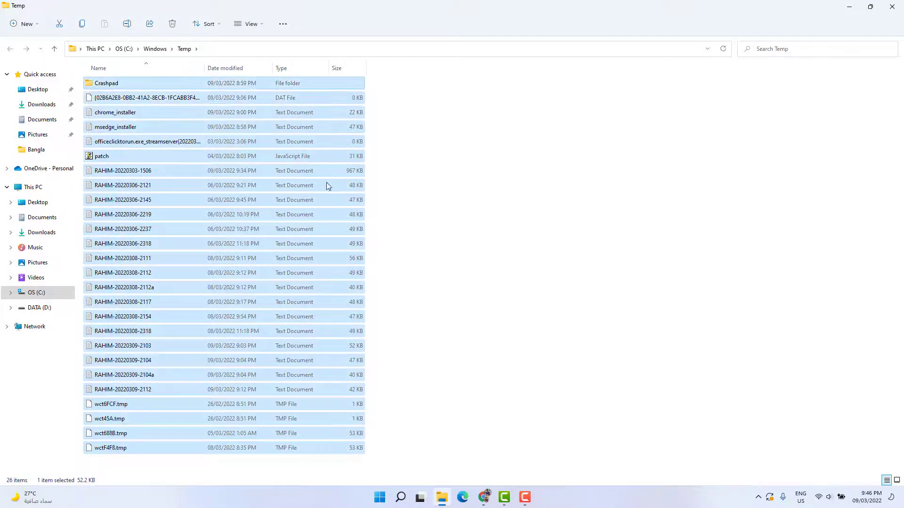
{"action": "left_click", "coordinate": [506, 198]}
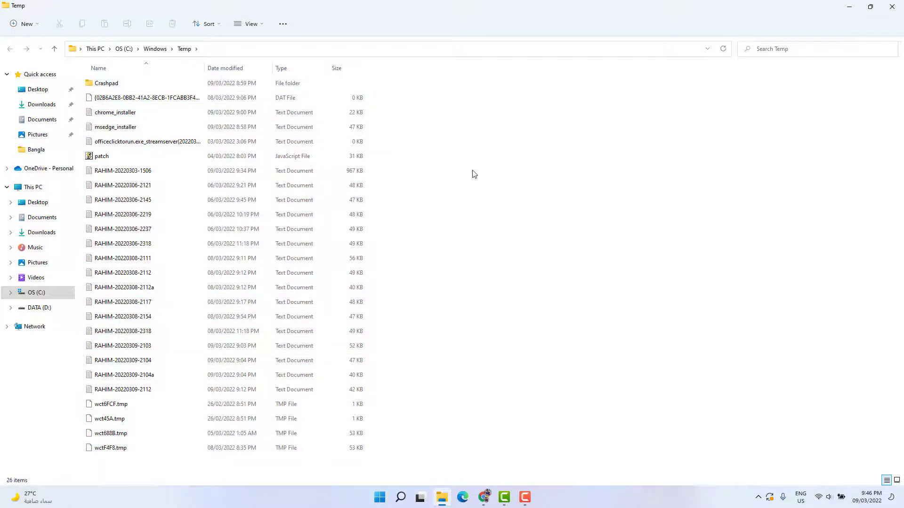
{"action": "key", "text": "ctrl+a"}
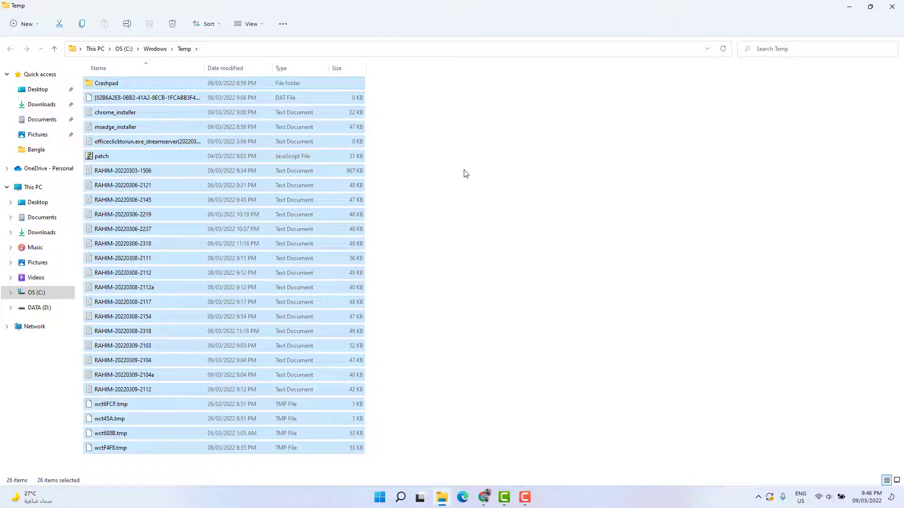
{"action": "right_click", "coordinate": [187, 121]}
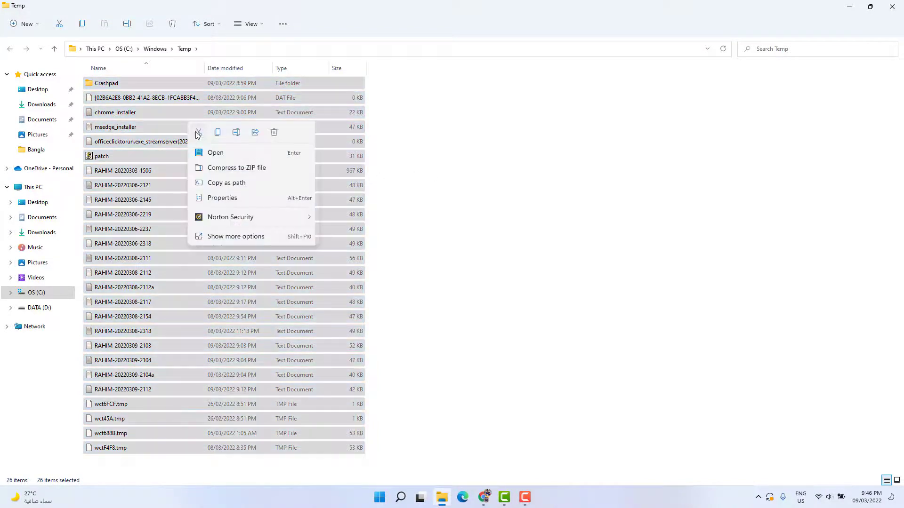
{"action": "left_click", "coordinate": [274, 133]}
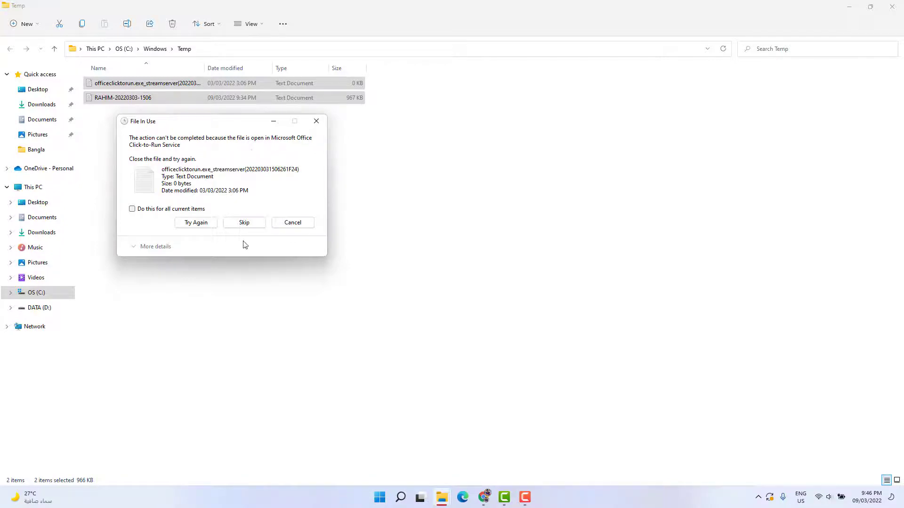
{"action": "left_click", "coordinate": [244, 224]}
{"action": "left_click", "coordinate": [246, 224]}
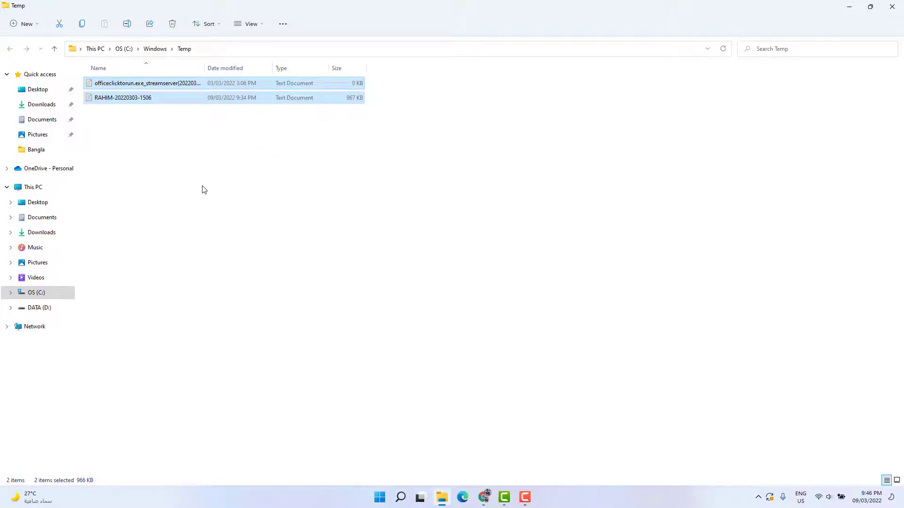
{"action": "left_click", "coordinate": [892, 7]}
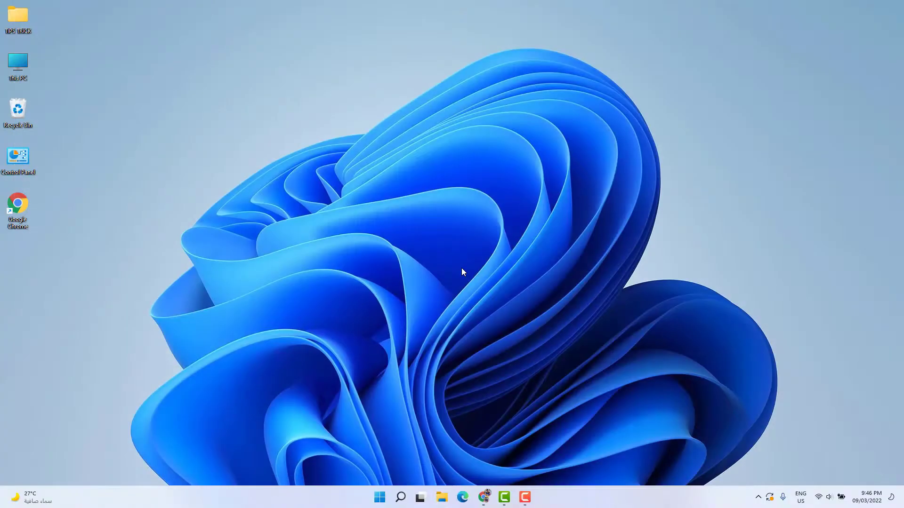
Run the %TEMP% command to open the user account's local Temp folder
{"action": "key", "text": "super+r"}
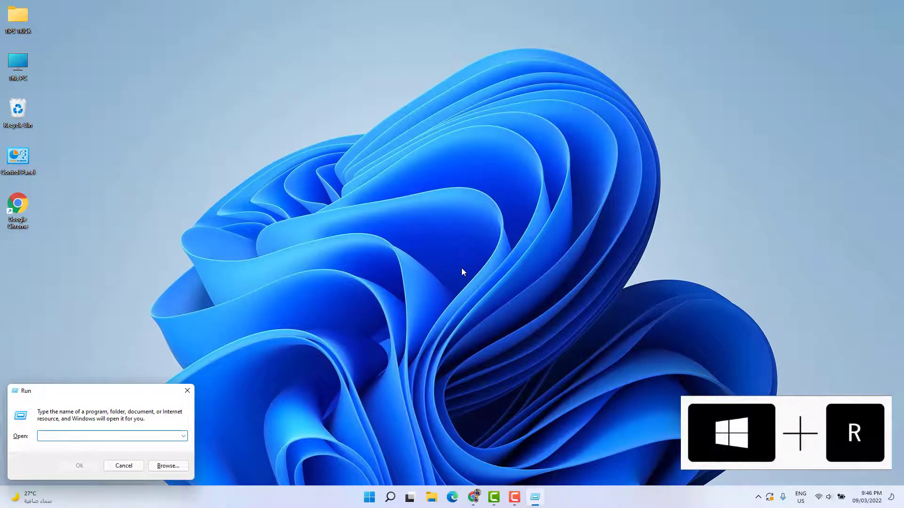
{"action": "type", "text": "%TE"}
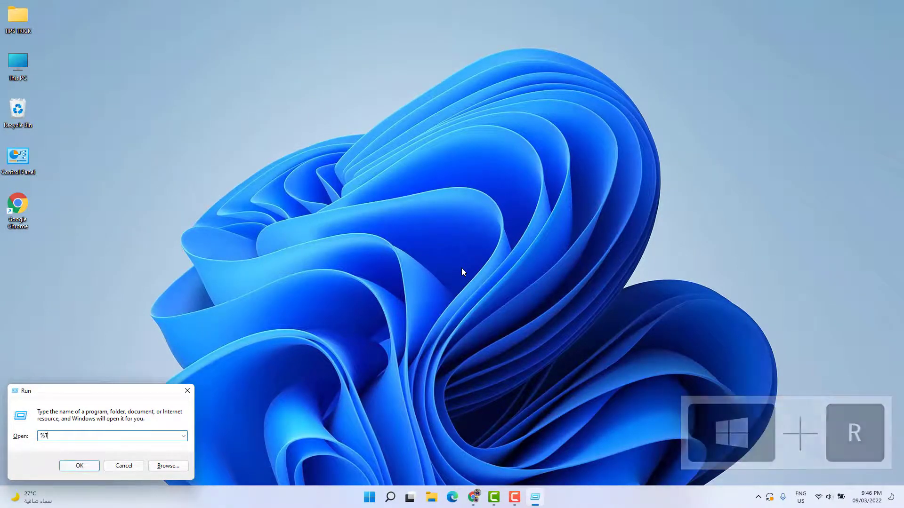
{"action": "type", "text": "MP"}
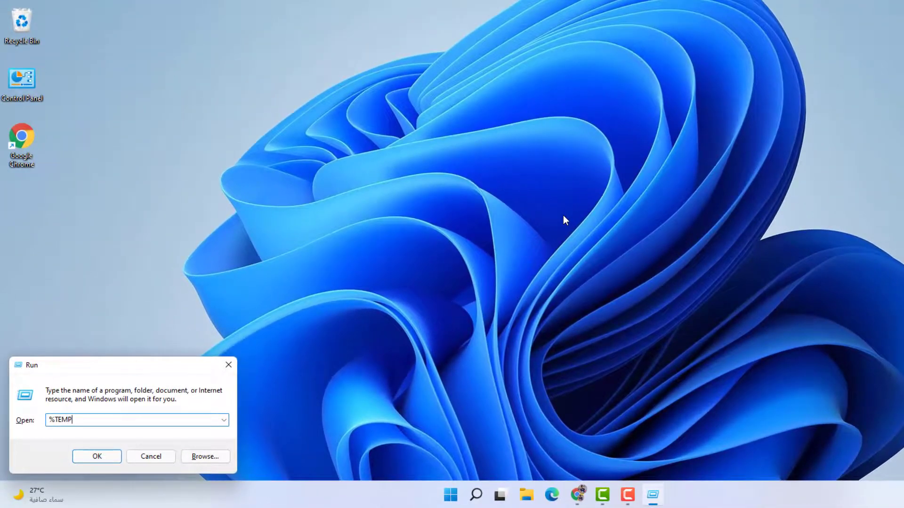
{"action": "type", "text": "%"}
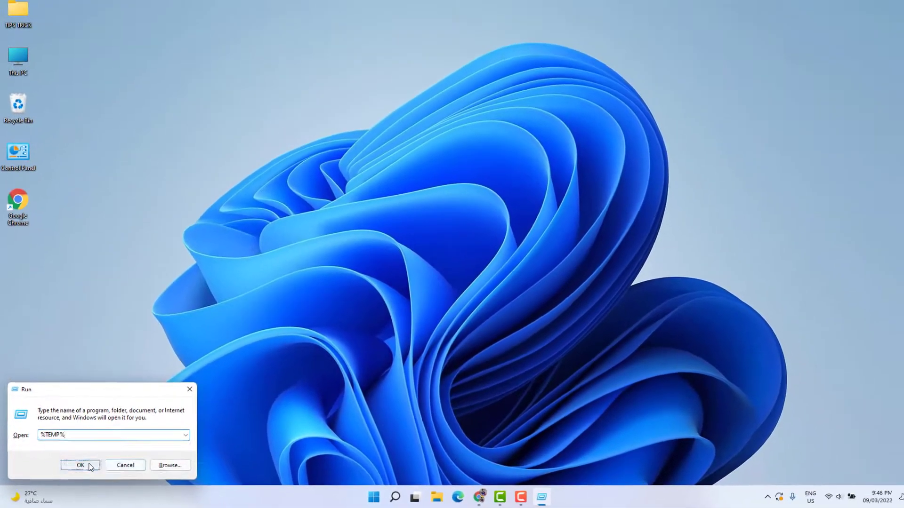
{"action": "key", "text": "Return"}
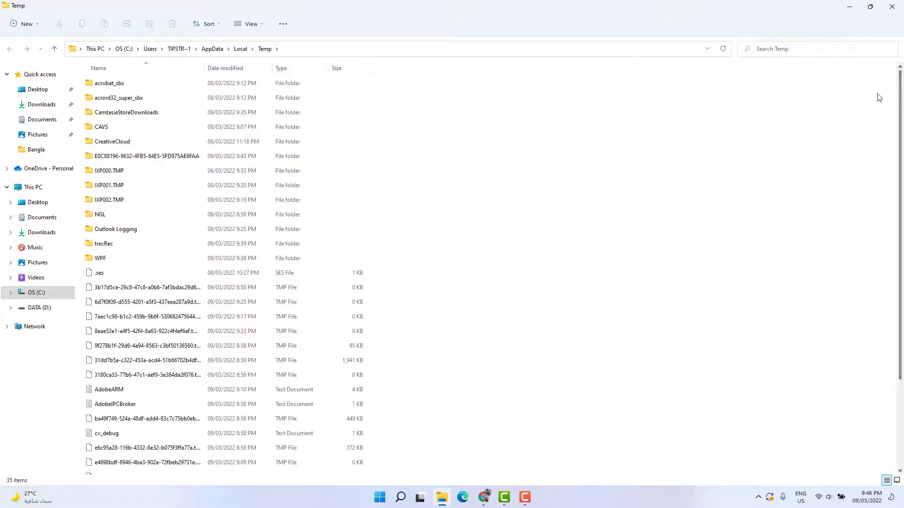
Delete all items in the AppData local Temp folder, skipping all in-use and access-denied items, and close the folder
{"action": "key", "text": "ctrl+a"}
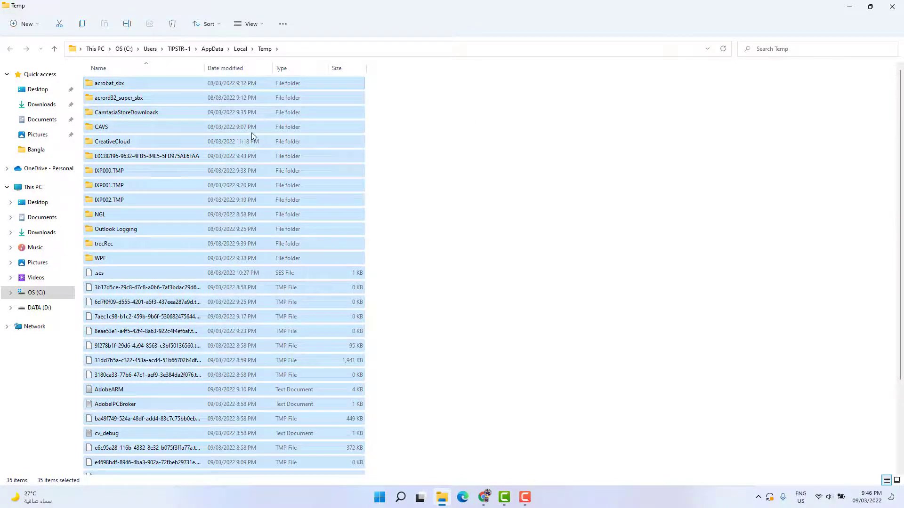
{"action": "right_click", "coordinate": [216, 140]}
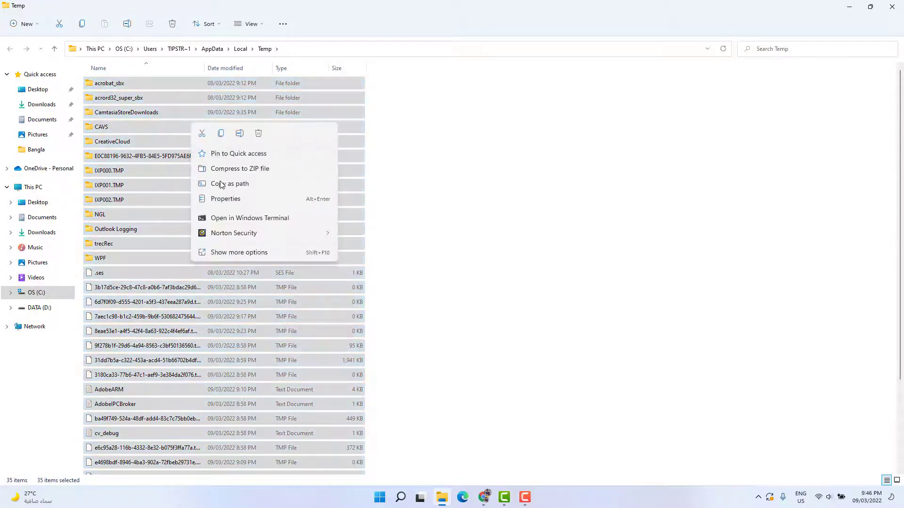
{"action": "left_click", "coordinate": [258, 133]}
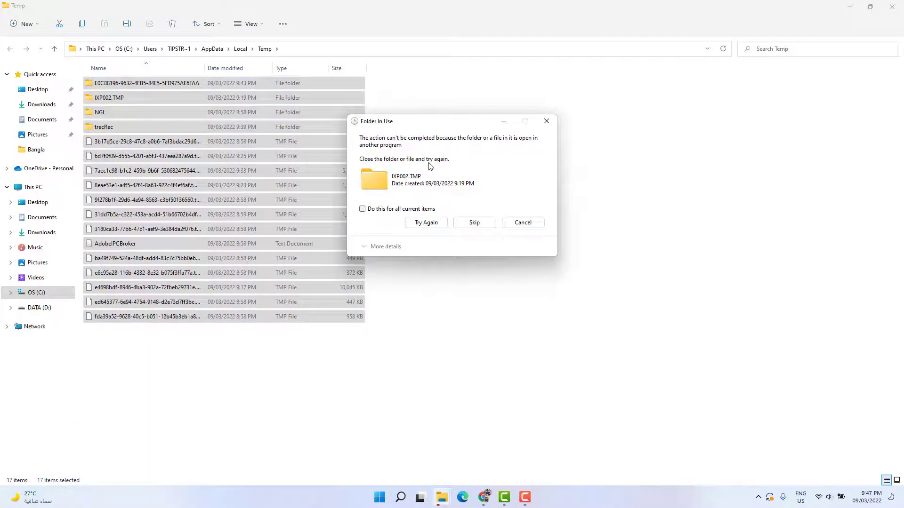
{"action": "left_click", "coordinate": [383, 210]}
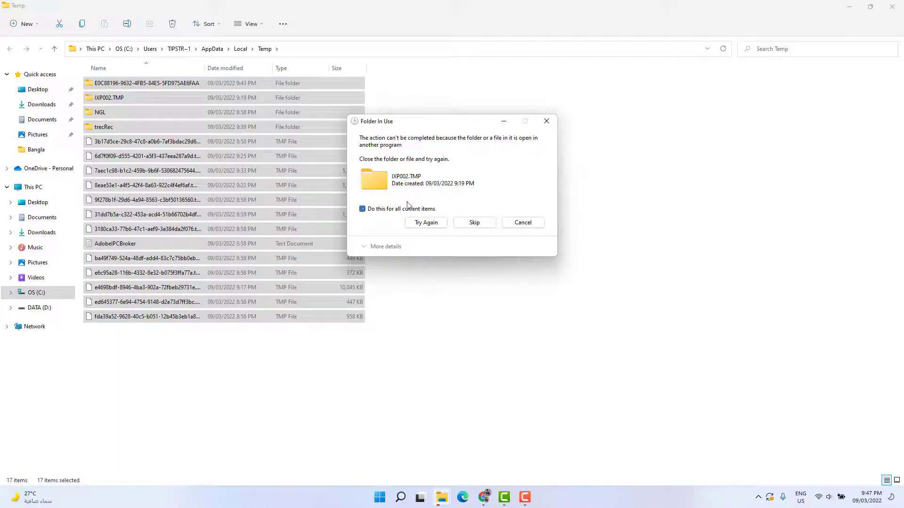
{"action": "left_click", "coordinate": [475, 224]}
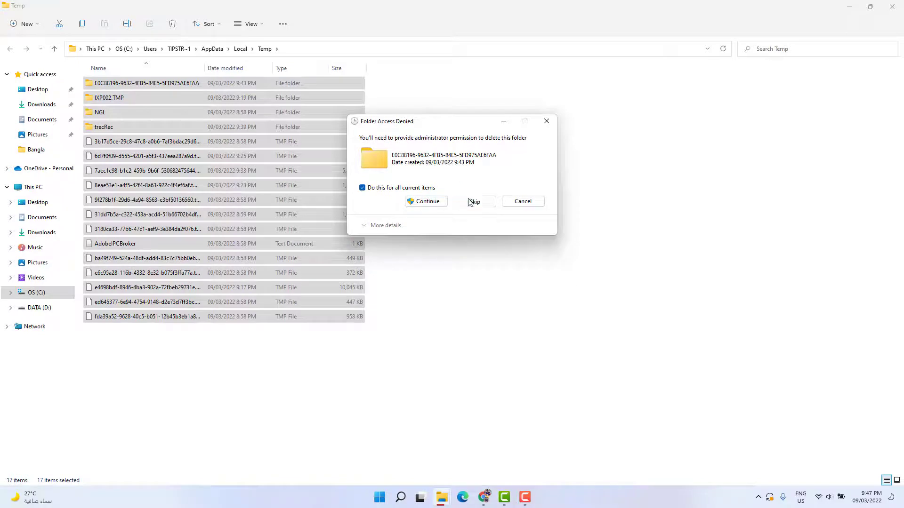
{"action": "left_click", "coordinate": [470, 201]}
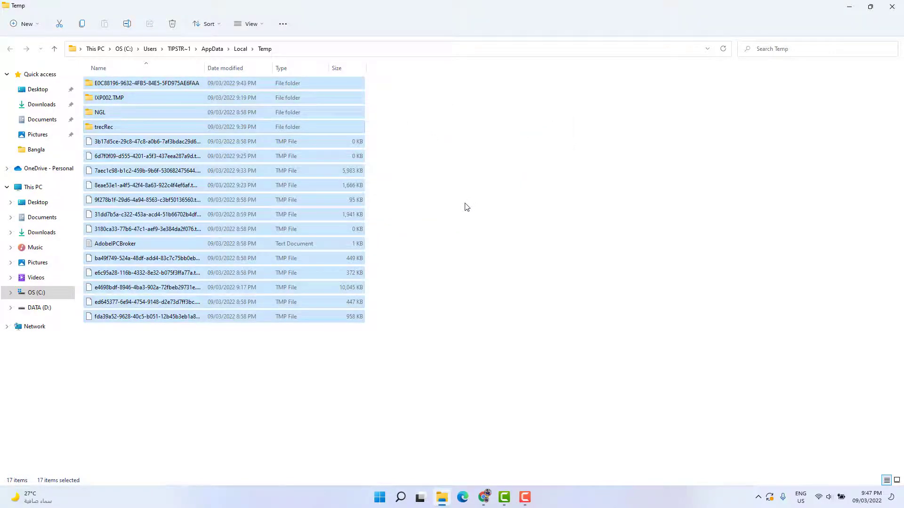
{"action": "left_click", "coordinate": [366, 381]}
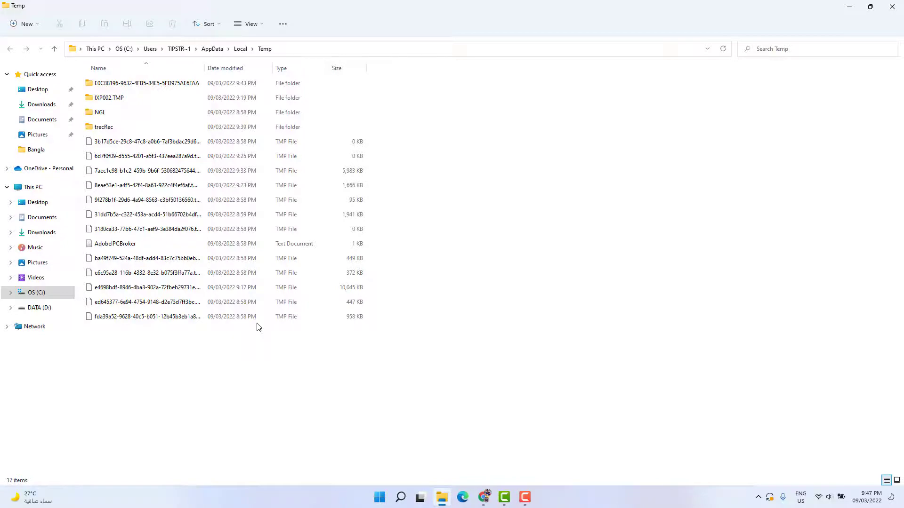
{"action": "left_click", "coordinate": [892, 4]}
Run the PREFETCH command to open the Windows Prefetch folder and grant permanent access to it
{"action": "key", "text": "super+r"}
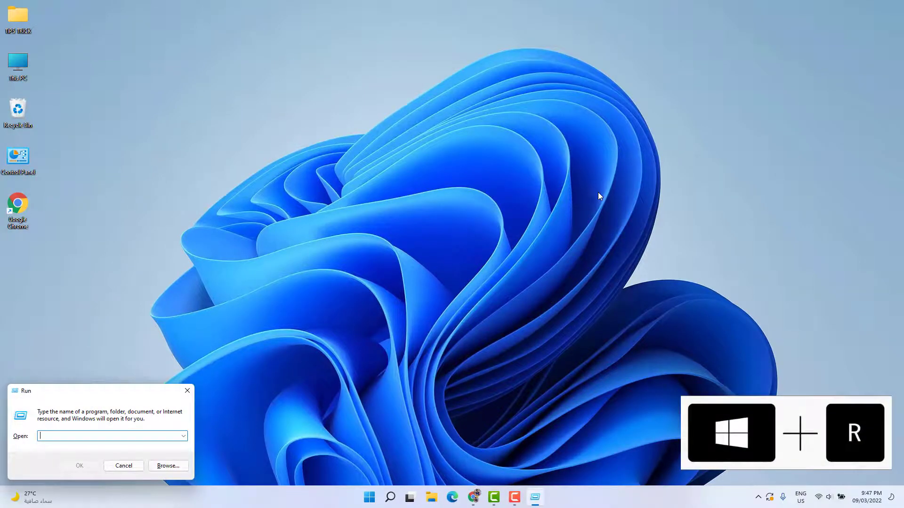
{"action": "type", "text": "PREFET"}
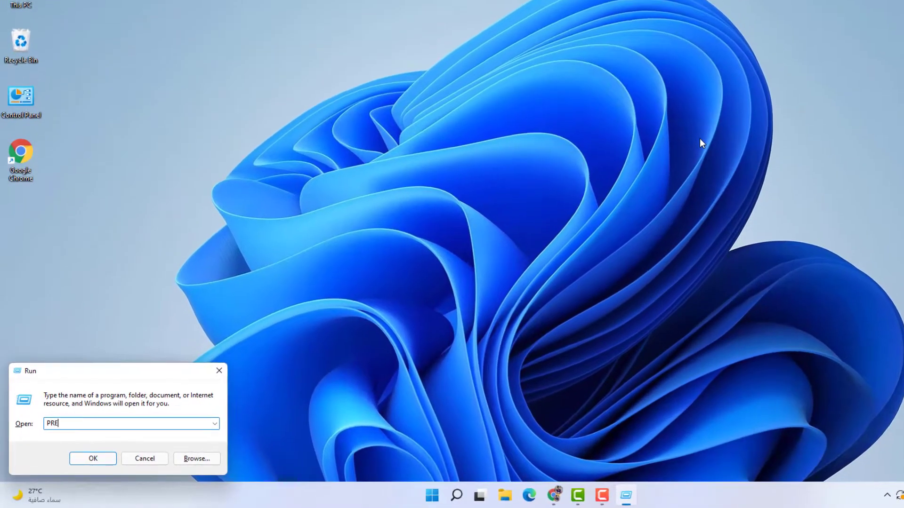
{"action": "type", "text": "CH"}
{"action": "key", "text": "Return"}
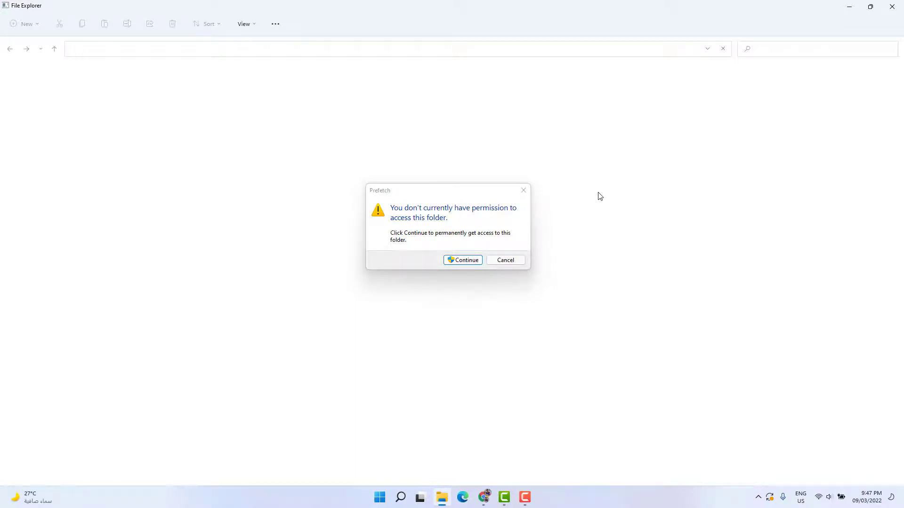
{"action": "left_click", "coordinate": [460, 260]}
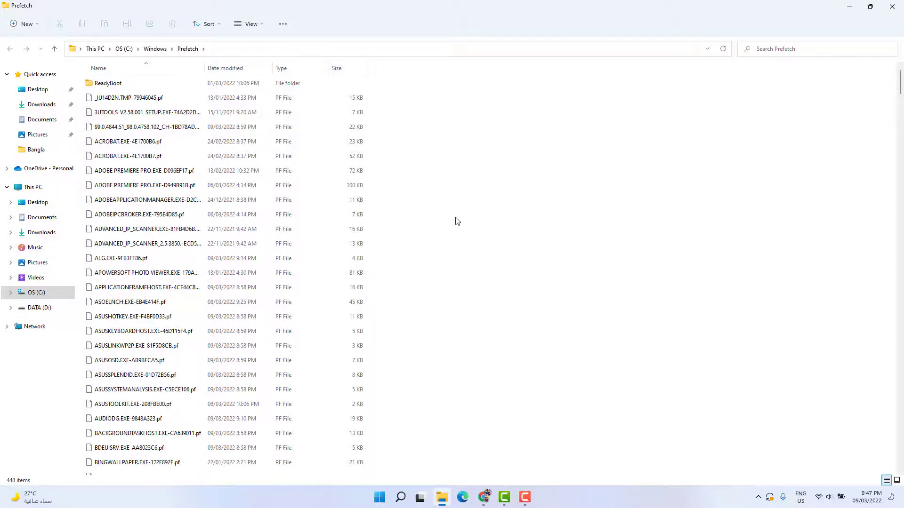
Delete all items in the Prefetch folder, skipping the file in use, and close the folder
{"action": "key", "text": "ctrl+a"}
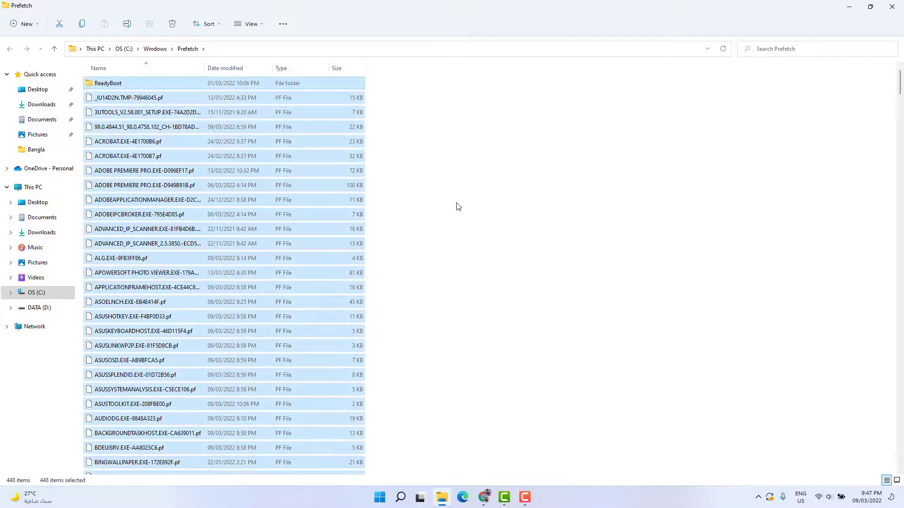
{"action": "right_click", "coordinate": [203, 159]}
{"action": "left_click", "coordinate": [292, 169]}
{"action": "key", "text": "Delete"}
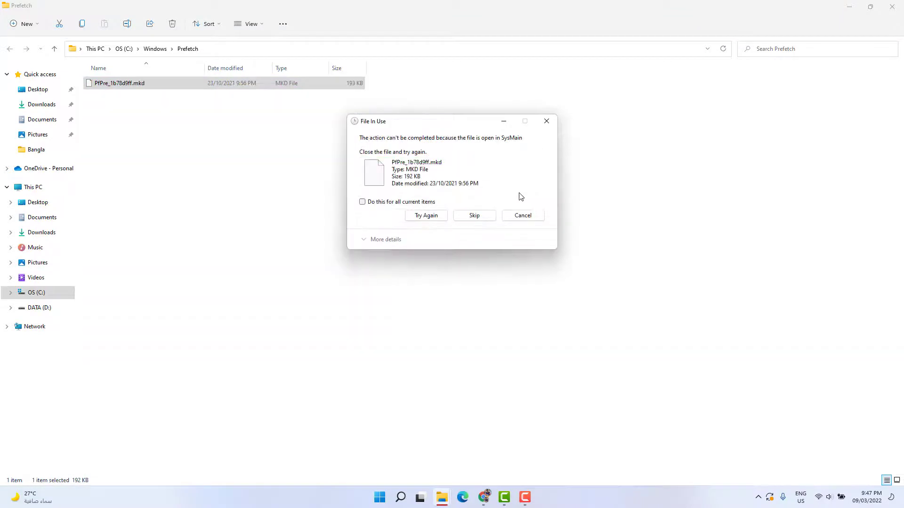
{"action": "left_click", "coordinate": [477, 217]}
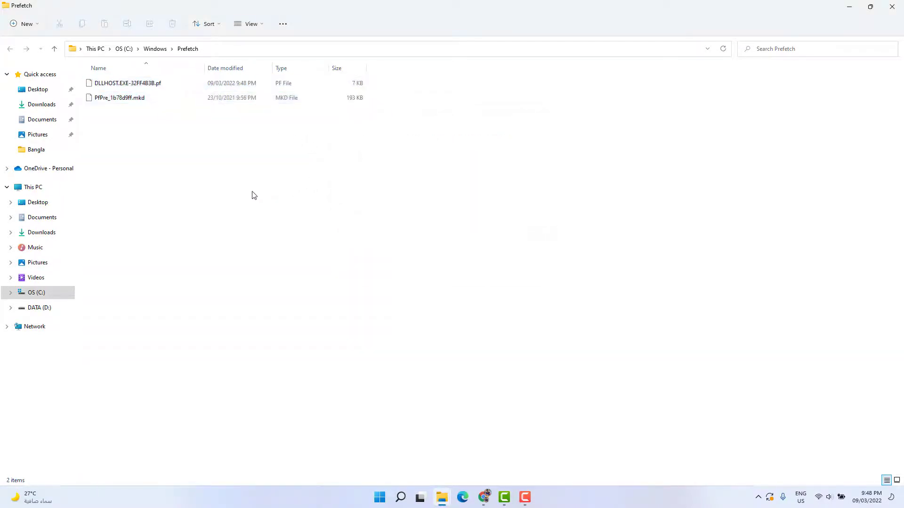
{"action": "left_click", "coordinate": [891, 7]}
Run the RECENT command to check the Recent folder for leftover items, and close the folder
{"action": "key", "text": "super+r"}
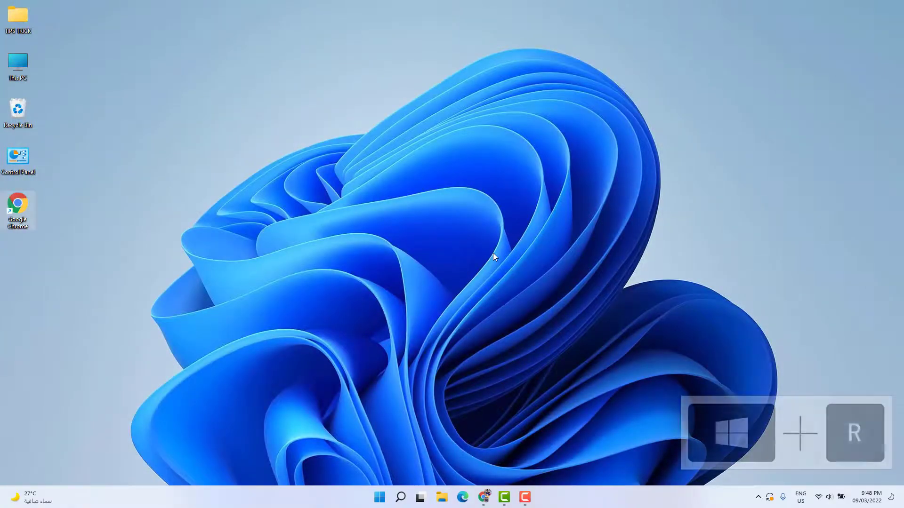
{"action": "key", "text": "super+r"}
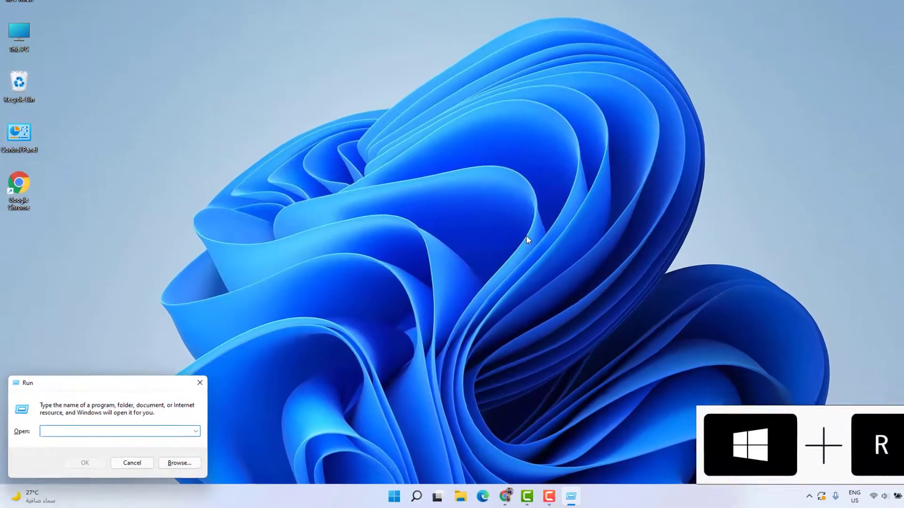
{"action": "type", "text": "REC"}
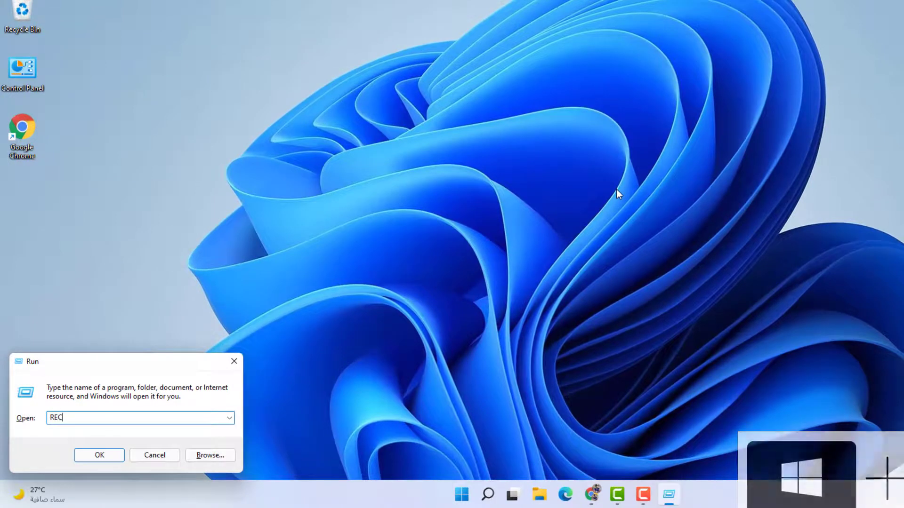
{"action": "type", "text": "ENT"}
{"action": "key", "text": "Return"}
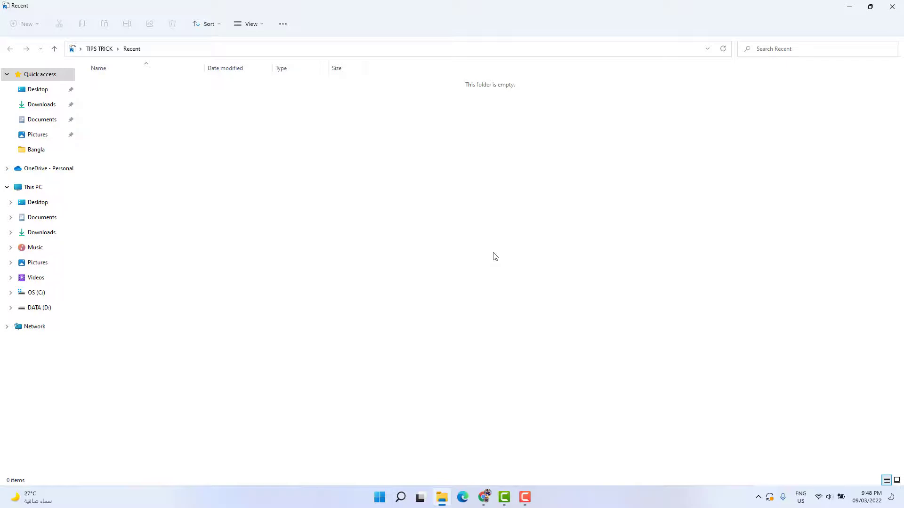
{"action": "left_click", "coordinate": [891, 6]}
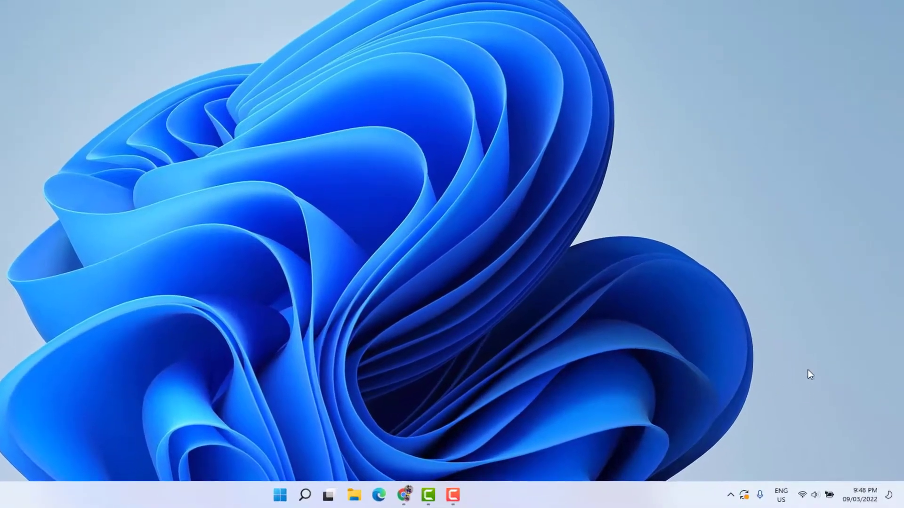
Set the power mode to Best performance in the Power & battery settings, and close the settings
{"action": "left_click", "coordinate": [828, 495]}
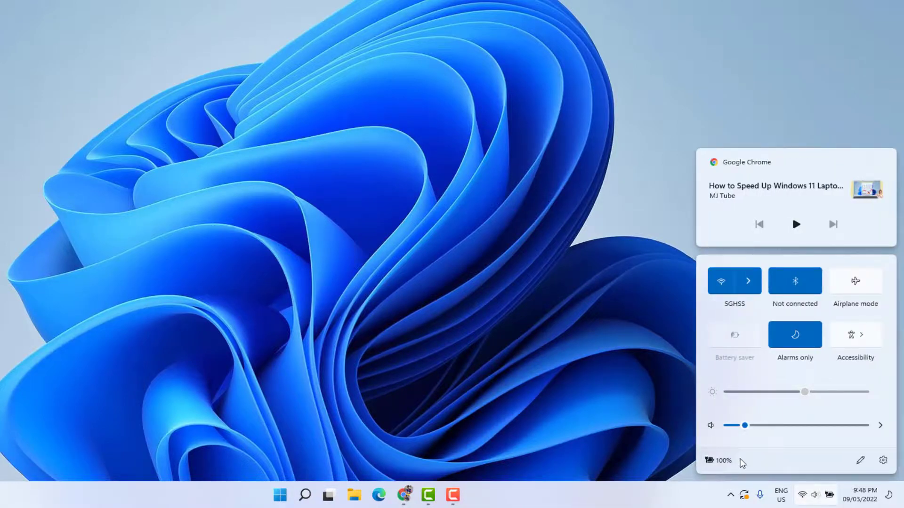
{"action": "mouse_move", "coordinate": [722, 464]}
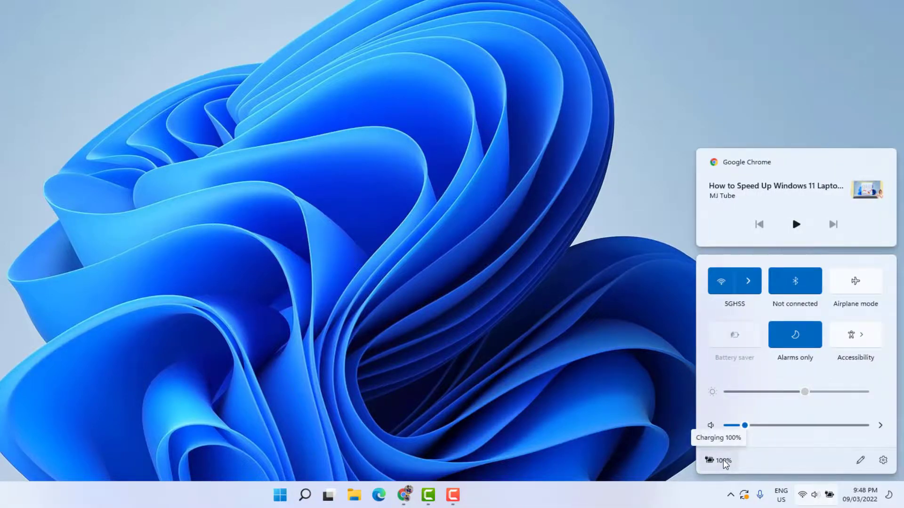
{"action": "left_click", "coordinate": [724, 461]}
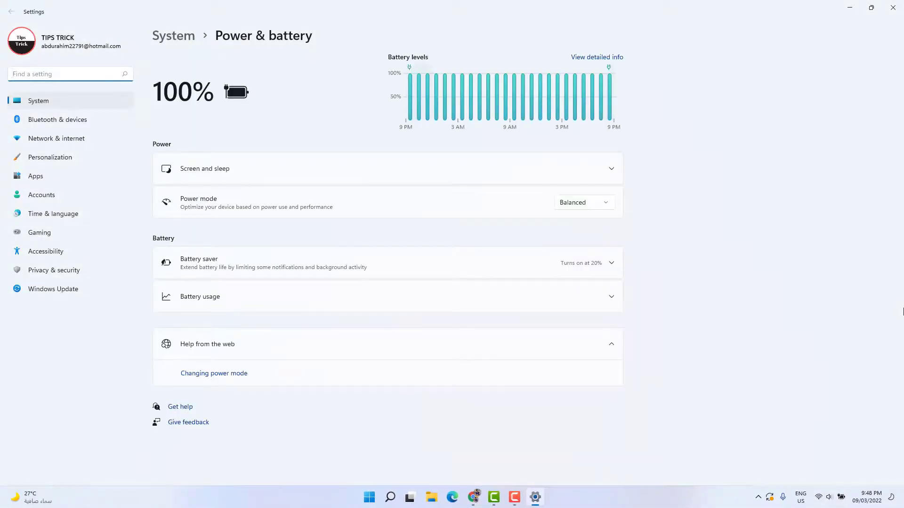
{"action": "left_click", "coordinate": [608, 206]}
{"action": "left_click", "coordinate": [579, 222]}
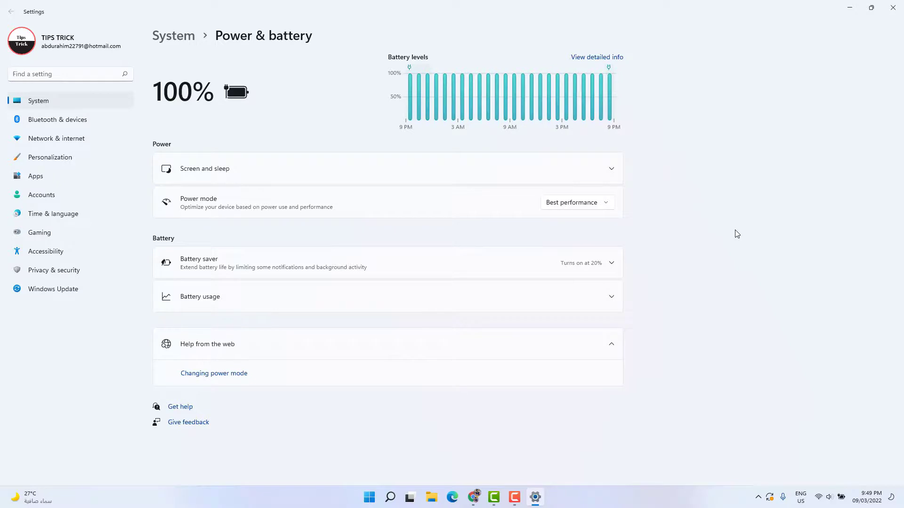
{"action": "left_click", "coordinate": [594, 205]}
{"action": "left_click", "coordinate": [699, 222]}
{"action": "left_click", "coordinate": [893, 7]}
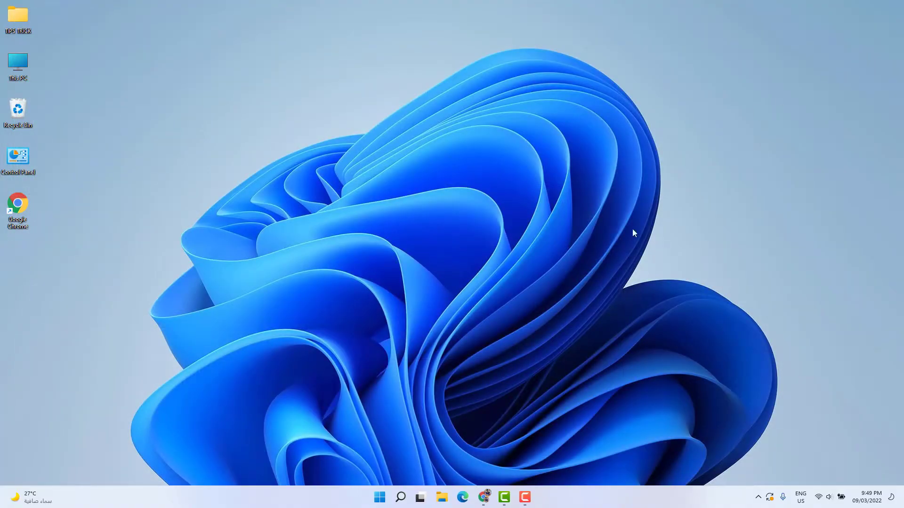
Search for CMD, run Command Prompt as administrator, and enter the SFC /SCANNOW command
{"action": "left_click", "coordinate": [399, 500]}
{"action": "type", "text": "CMD"}
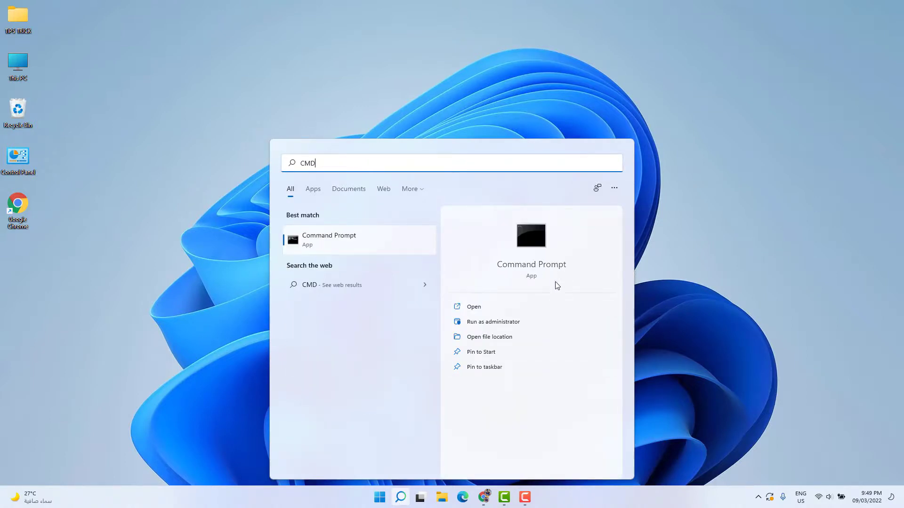
{"action": "left_click", "coordinate": [489, 325]}
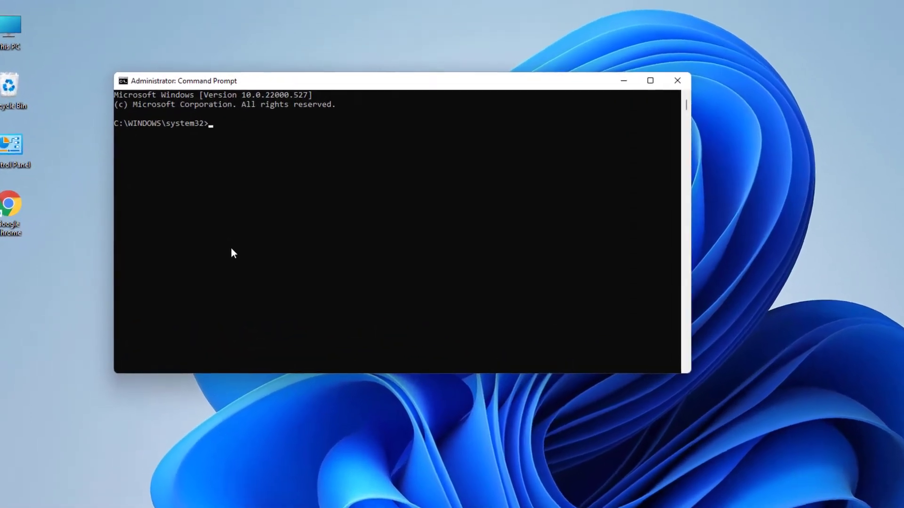
{"action": "type", "text": "SFC"}
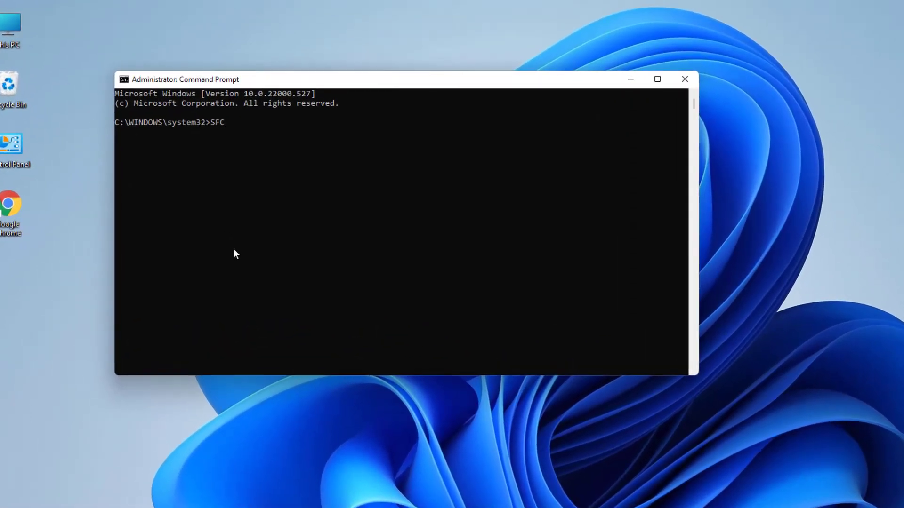
{"action": "type", "text": " /SCANNOW"}
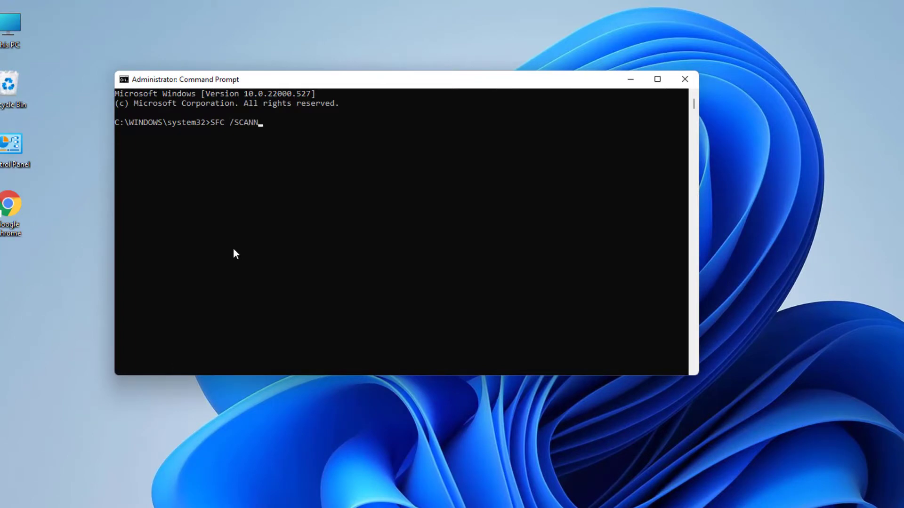